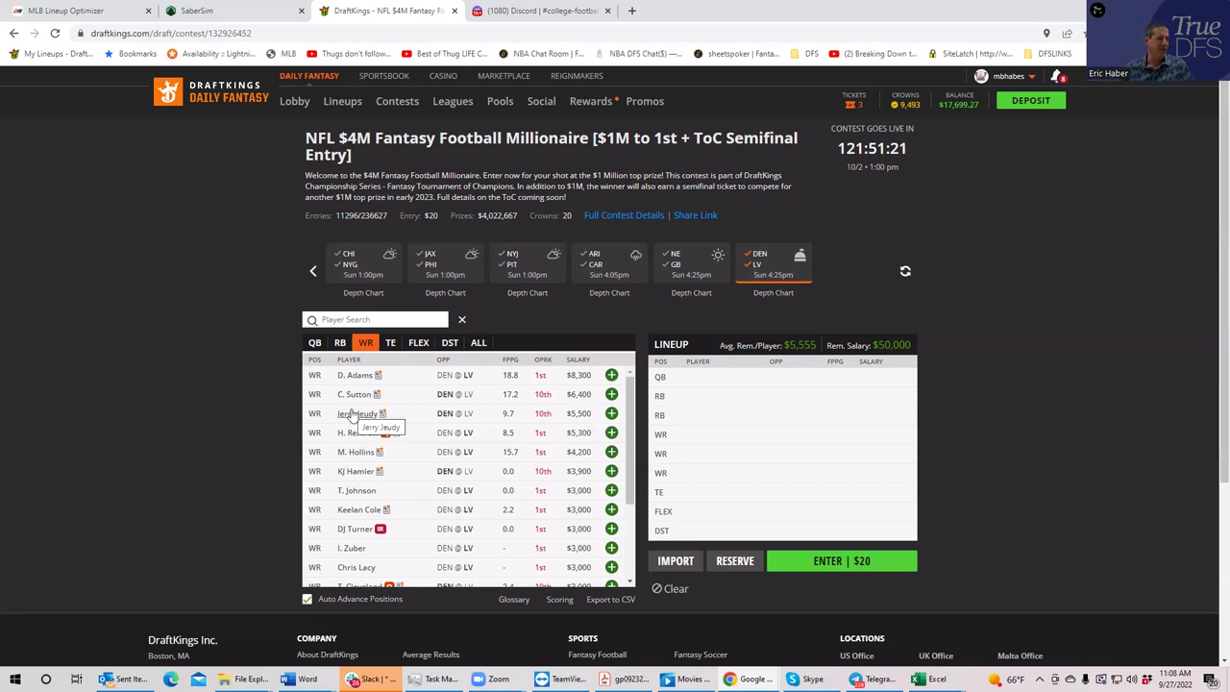
# - Open Jerry Jeudy's player card, review his game log, and close the card
pyautogui.click(350, 419)
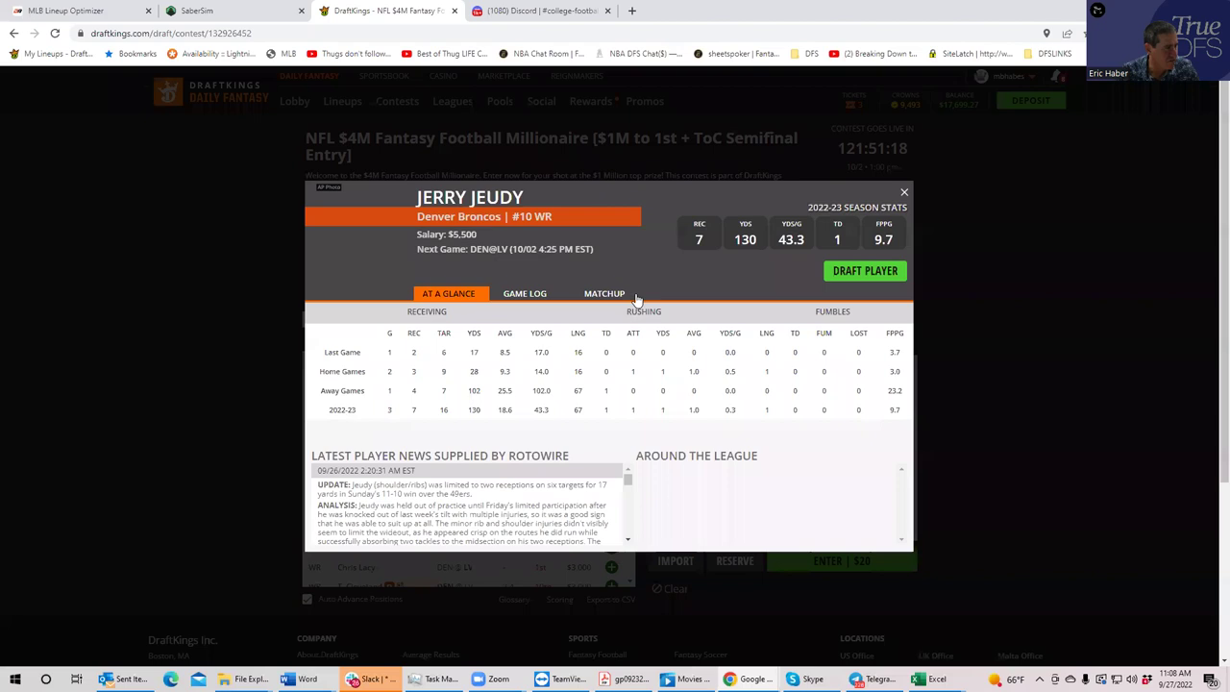
pyautogui.click(541, 296)
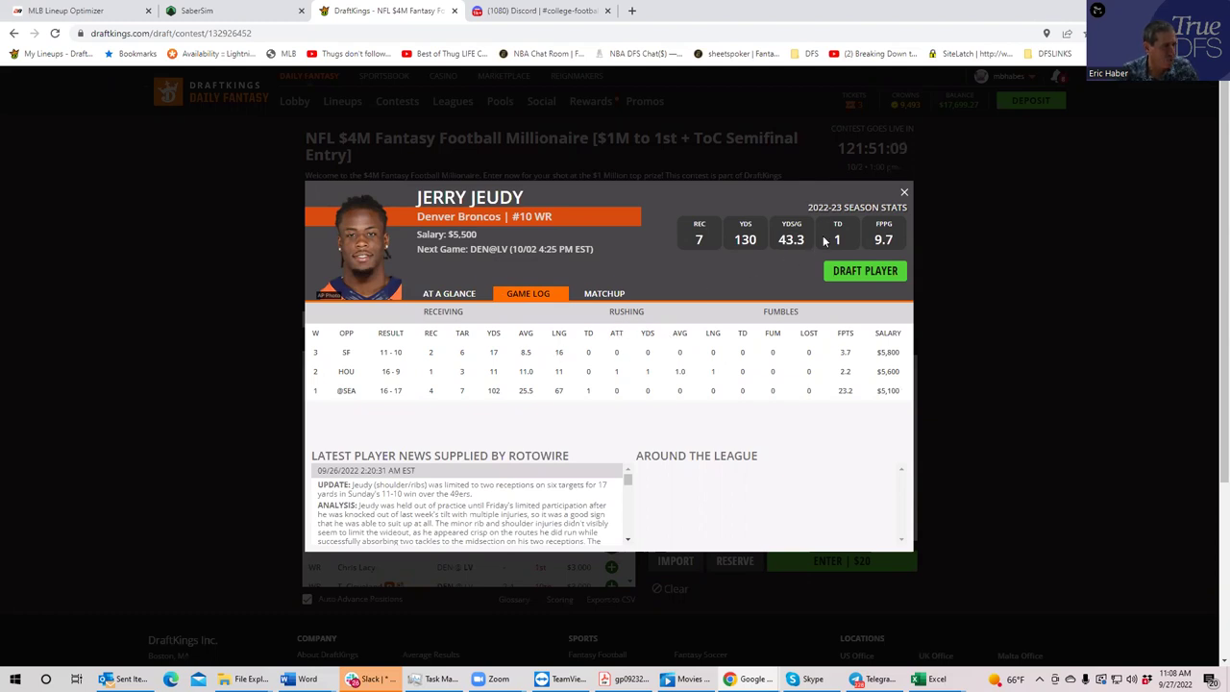
pyautogui.click(904, 192)
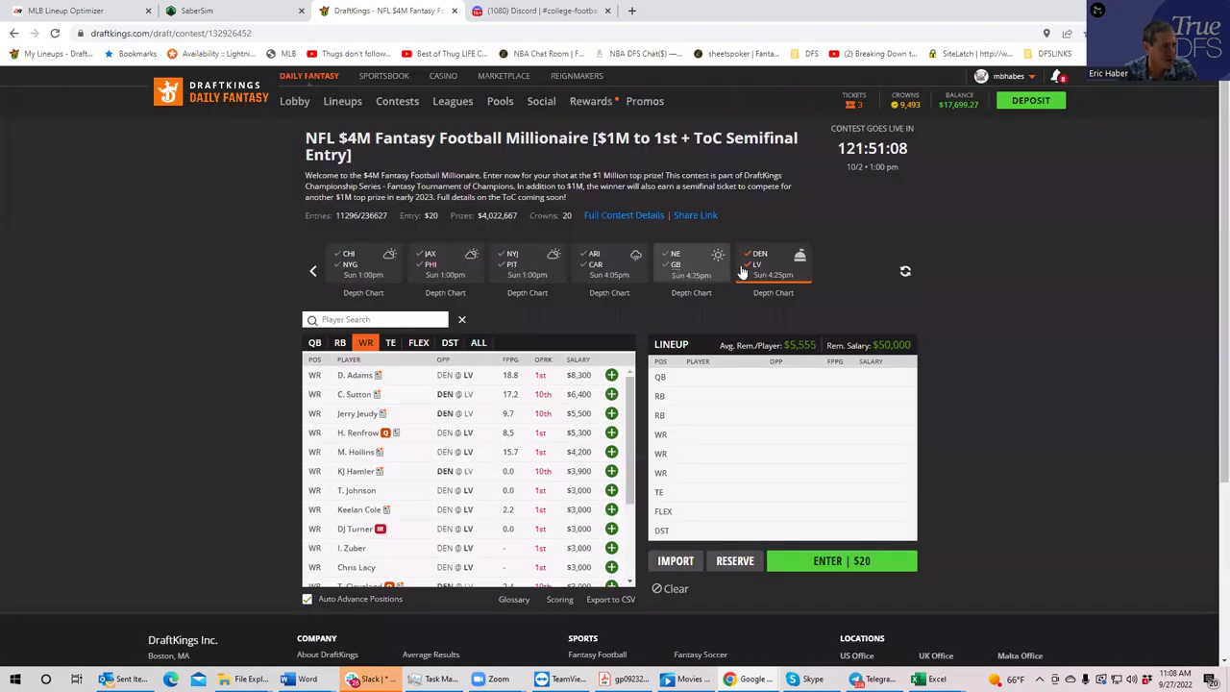
# - Remove the LV and DEN team filters so the wide receiver list covers all games
pyautogui.click(748, 265)
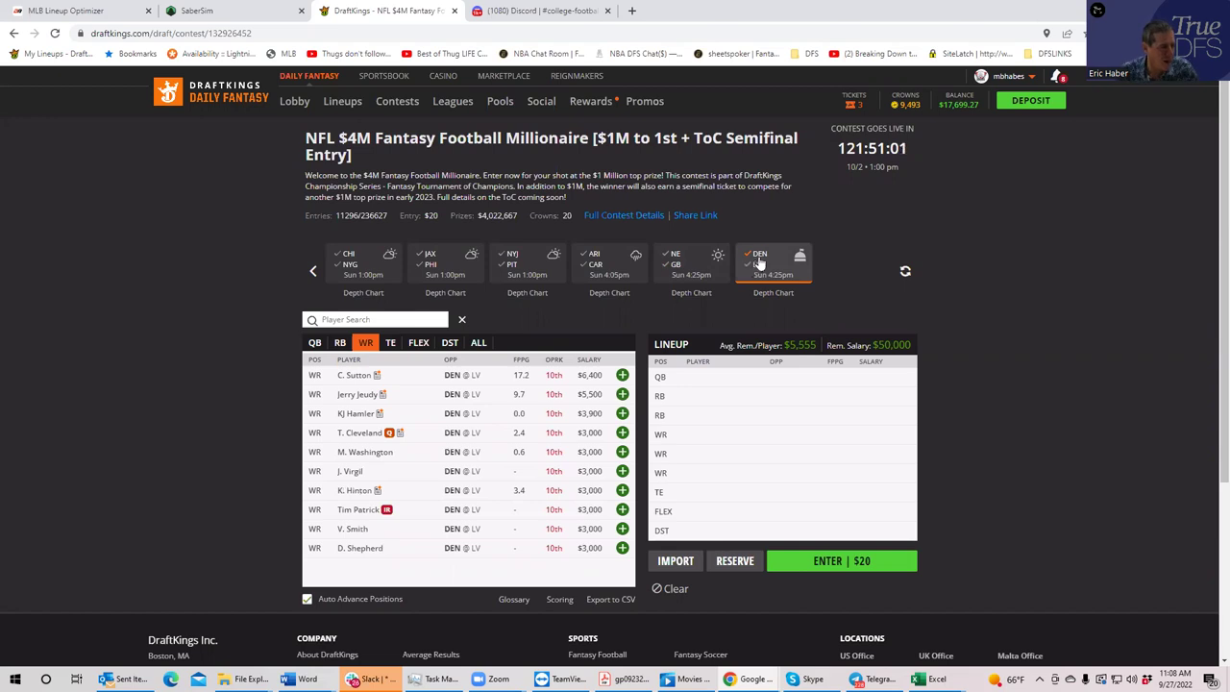
pyautogui.click(760, 255)
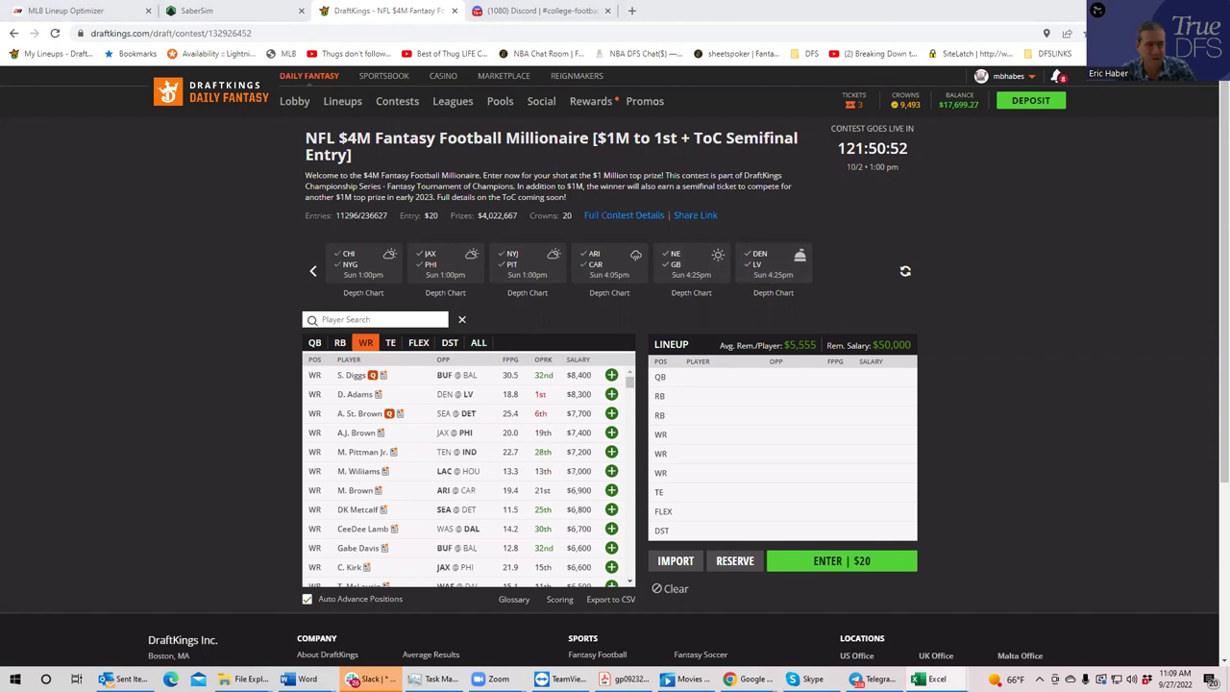
# - Switch to the NFLDK_Proj workbook in Excel and sort the TrueDFS table by Sheets Value Score descending, then by Pos A to Z
pyautogui.hotkey('alt', 'Tab')
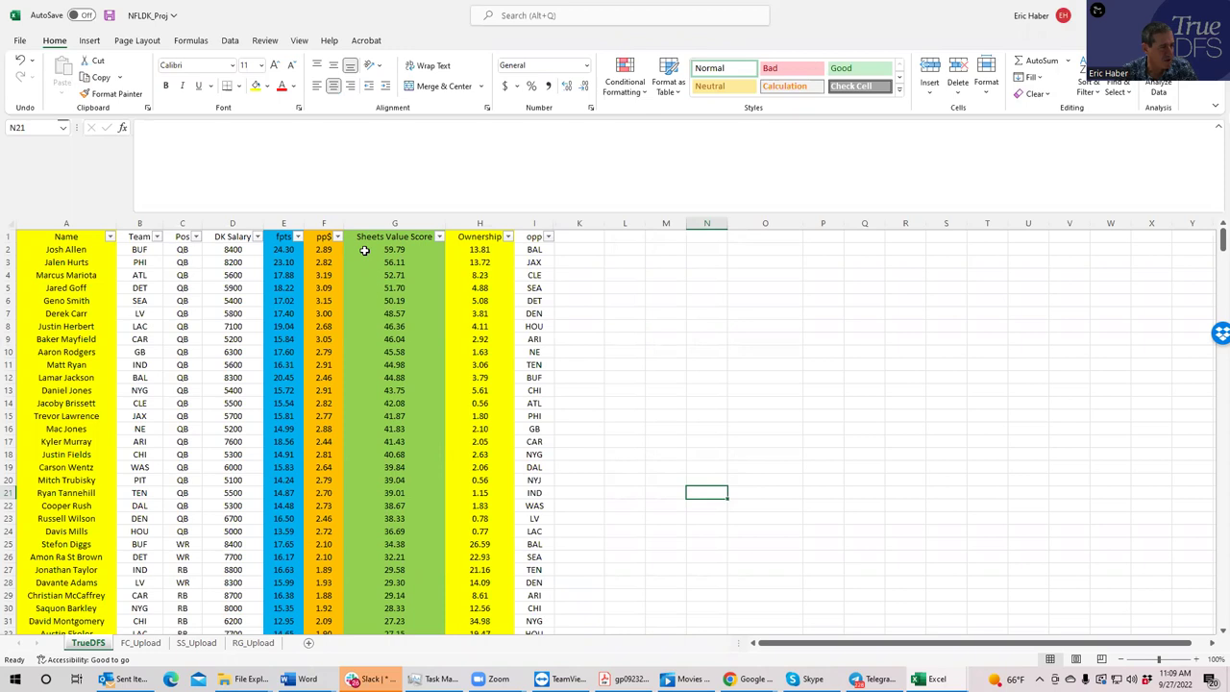
pyautogui.click(437, 240)
pyautogui.click(406, 262)
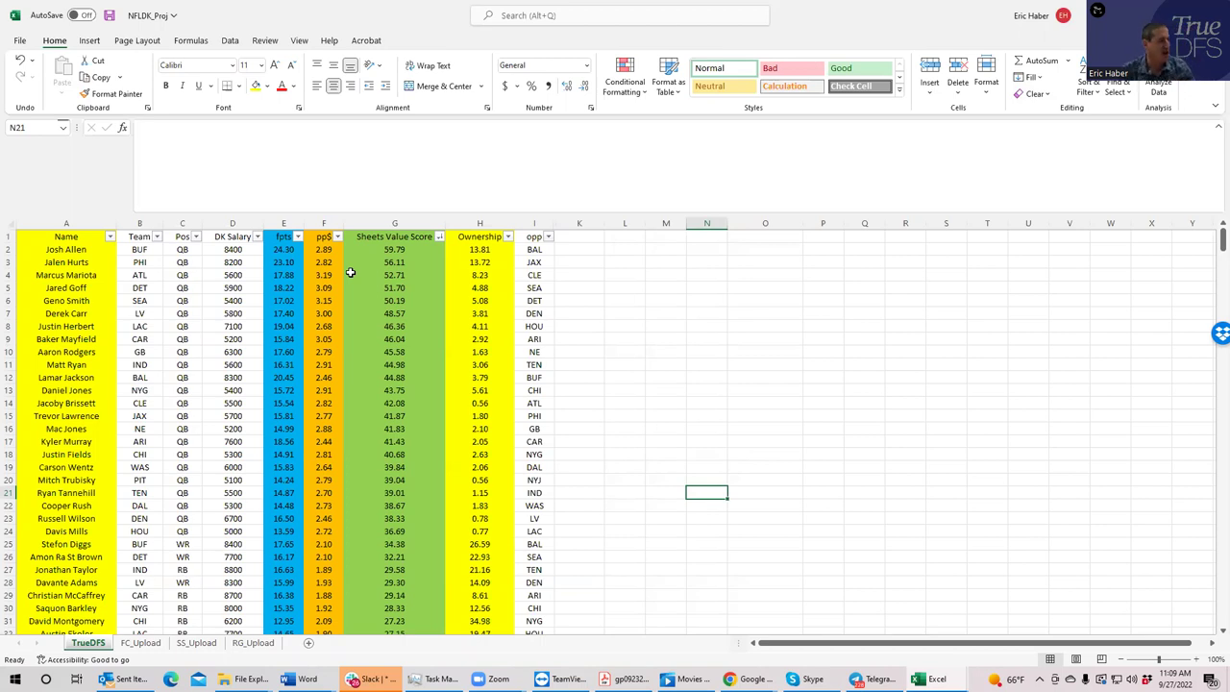
pyautogui.click(196, 236)
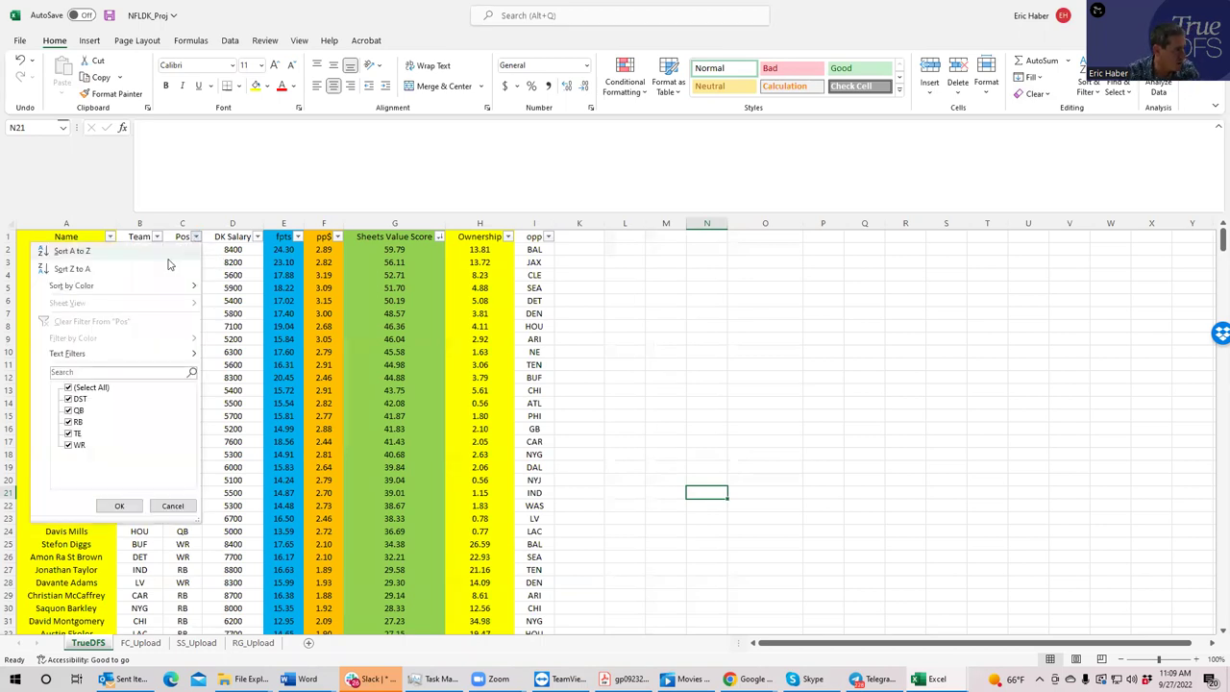
pyautogui.click(138, 251)
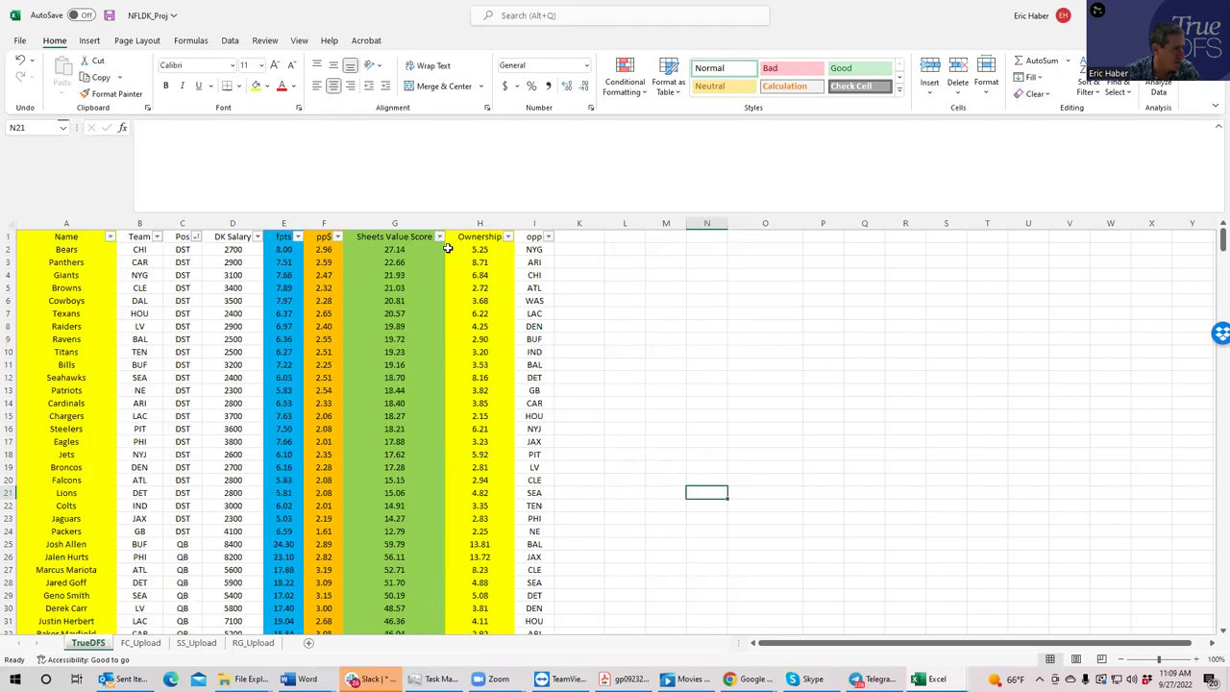
# - Check the team and DK salary of the Bears defense in the first data row
pyautogui.click(139, 250)
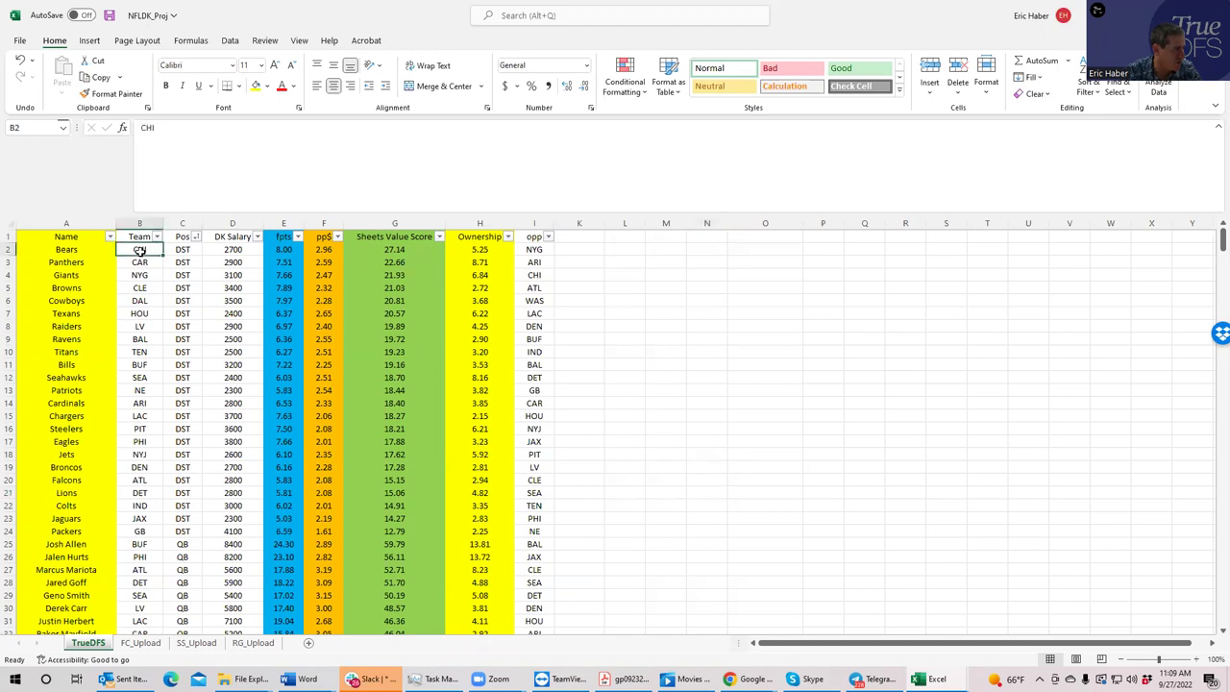
pyautogui.click(223, 249)
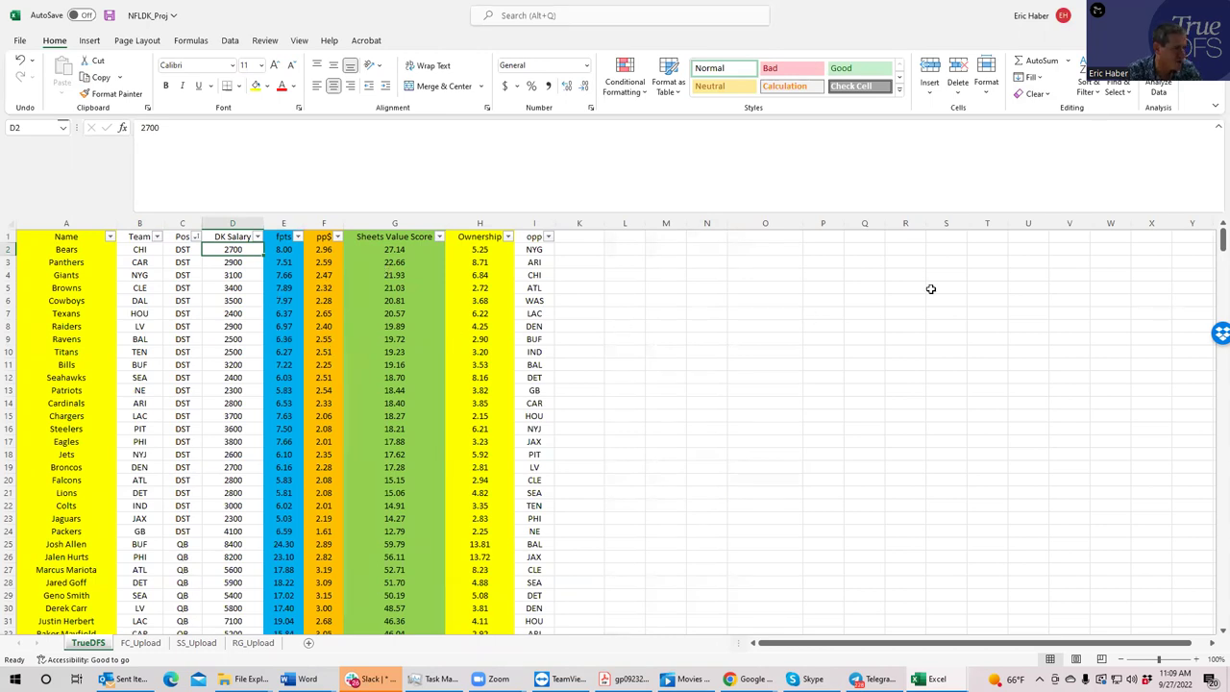
# - Compare the Sheets Value Scores and ownership projections of quarterbacks Josh Allen and Jalen Hurts
pyautogui.moveTo(1218, 240); pyautogui.dragTo(1212, 255)
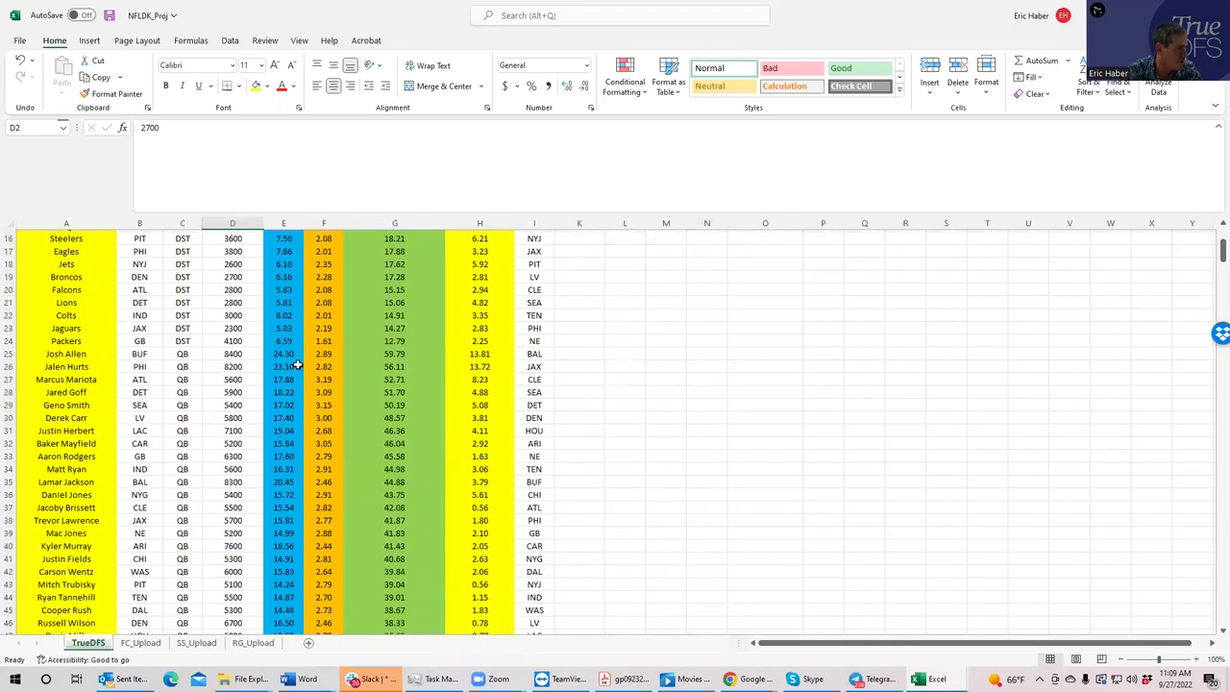
pyautogui.click(386, 355)
pyautogui.click(393, 368)
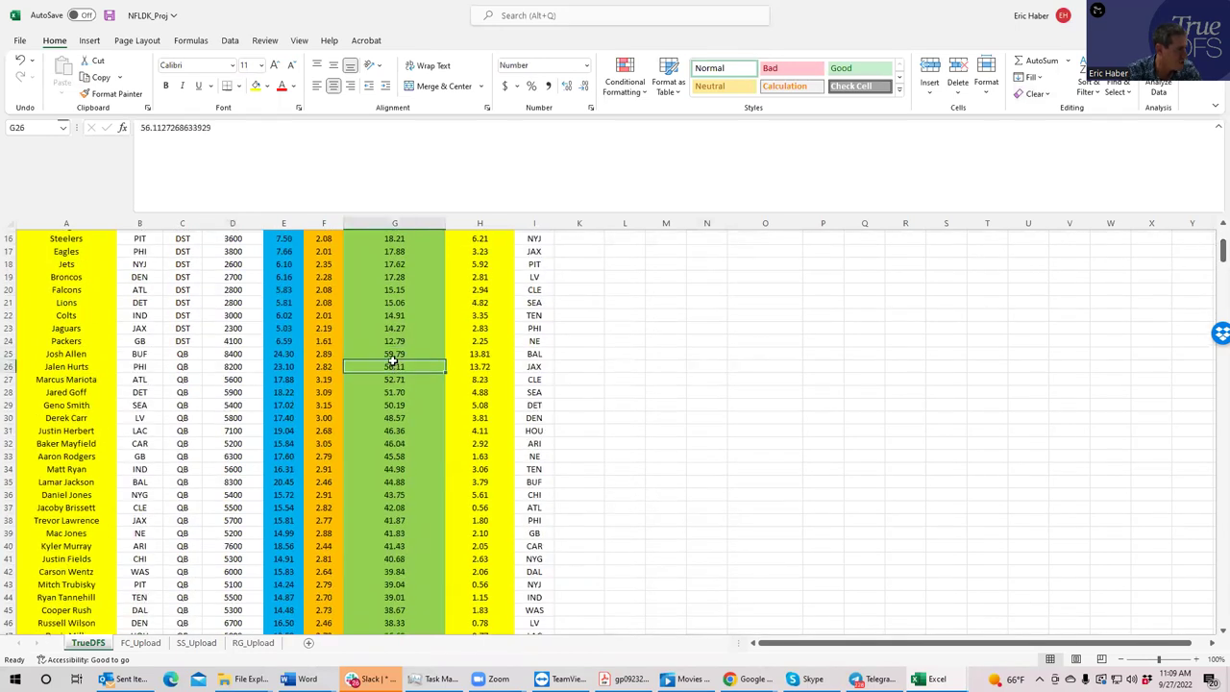
pyautogui.moveTo(393, 363); pyautogui.dragTo(394, 352)
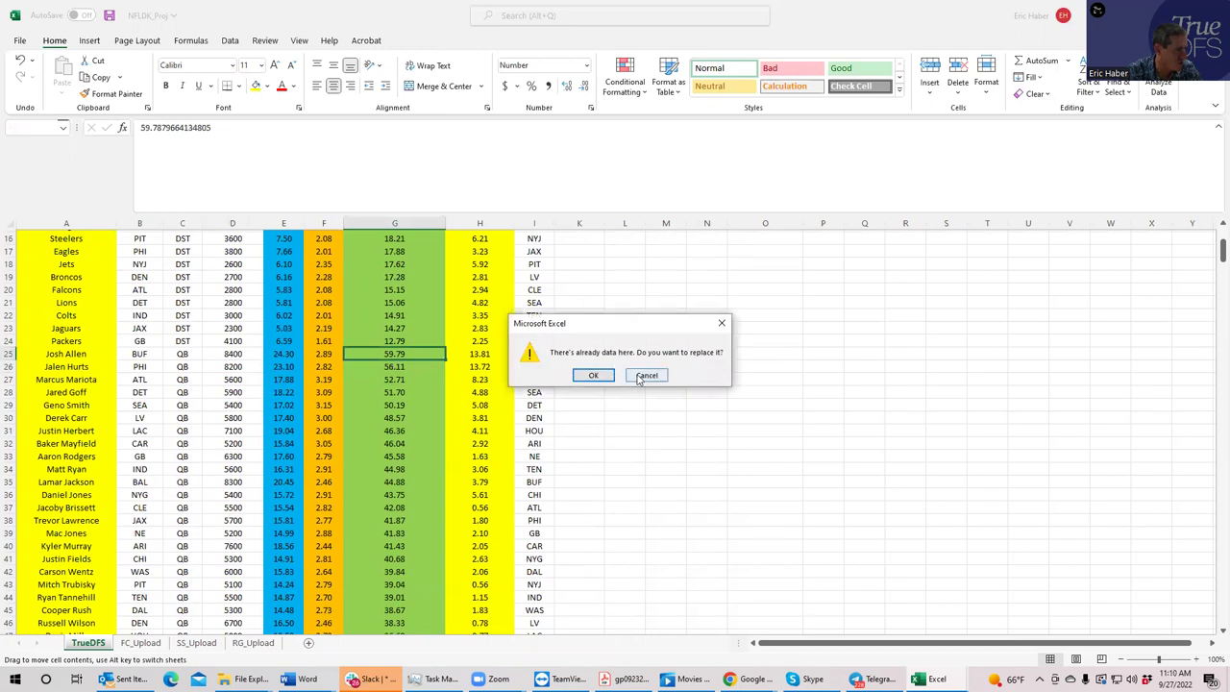
pyautogui.click(645, 377)
pyautogui.click(403, 355)
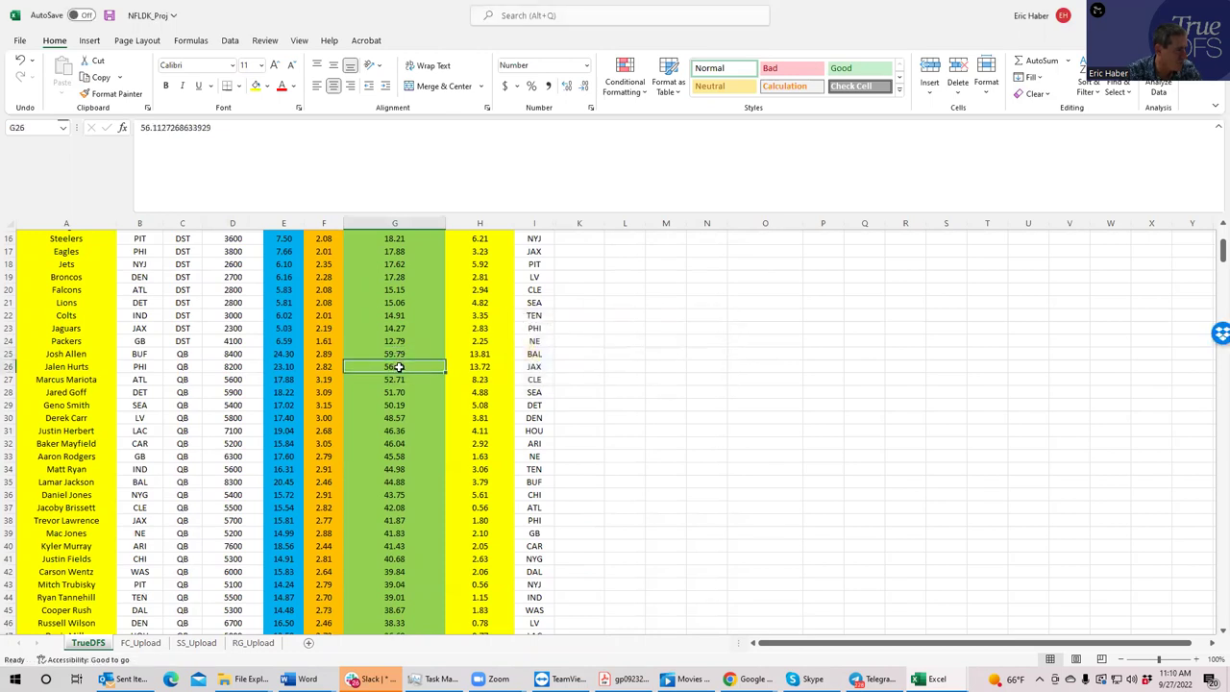
pyautogui.click(475, 356)
pyautogui.click(467, 368)
pyautogui.click(396, 367)
pyautogui.click(394, 356)
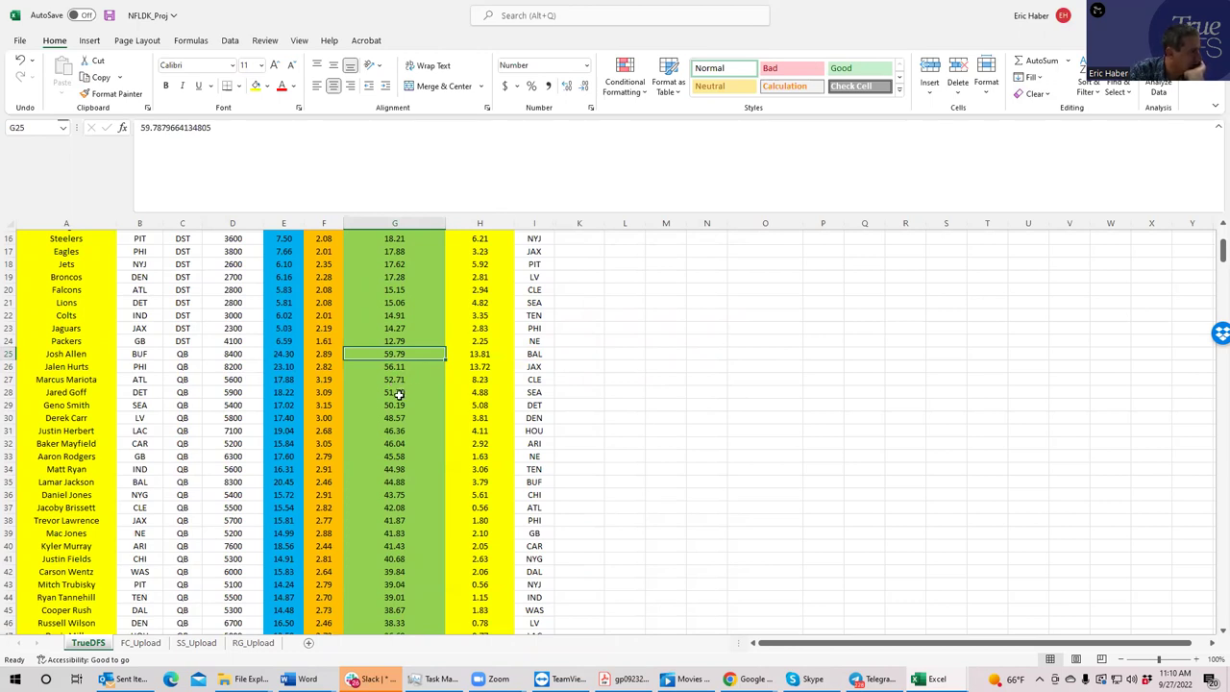
# - Compare the Sheets Value Scores and salaries of the cheaper quarterbacks Marcus Mariota, Jared Goff, Geno Smith and Derek Carr
pyautogui.click(398, 393)
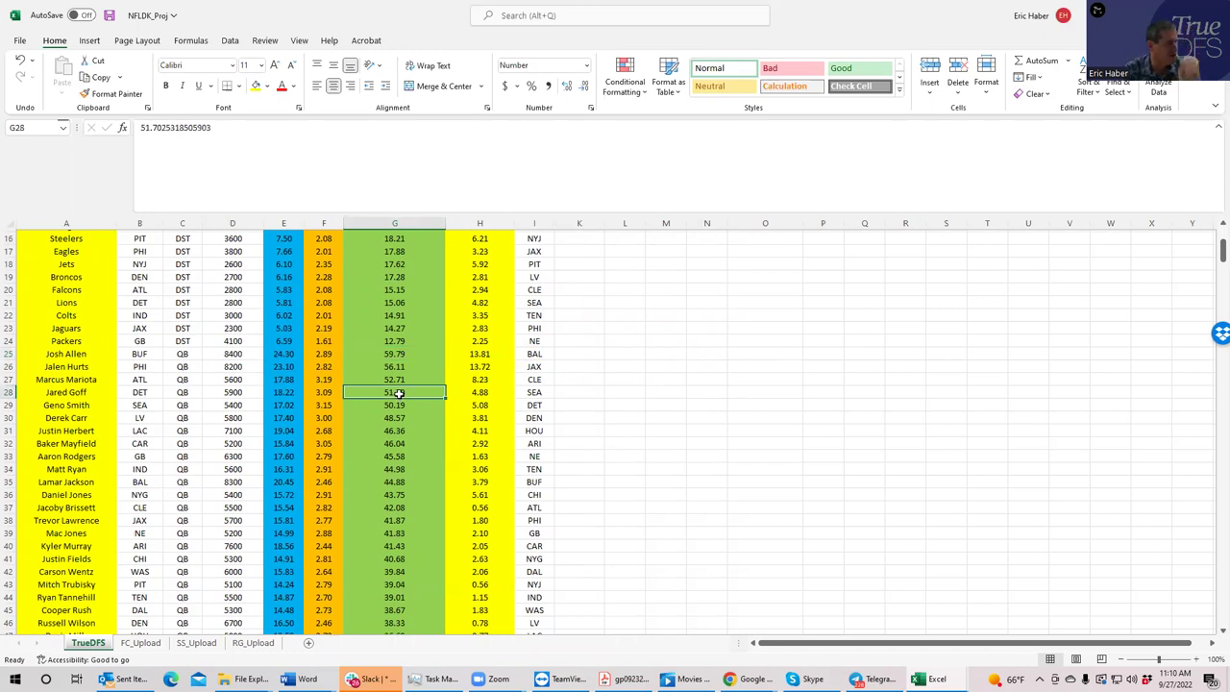
pyautogui.click(237, 393)
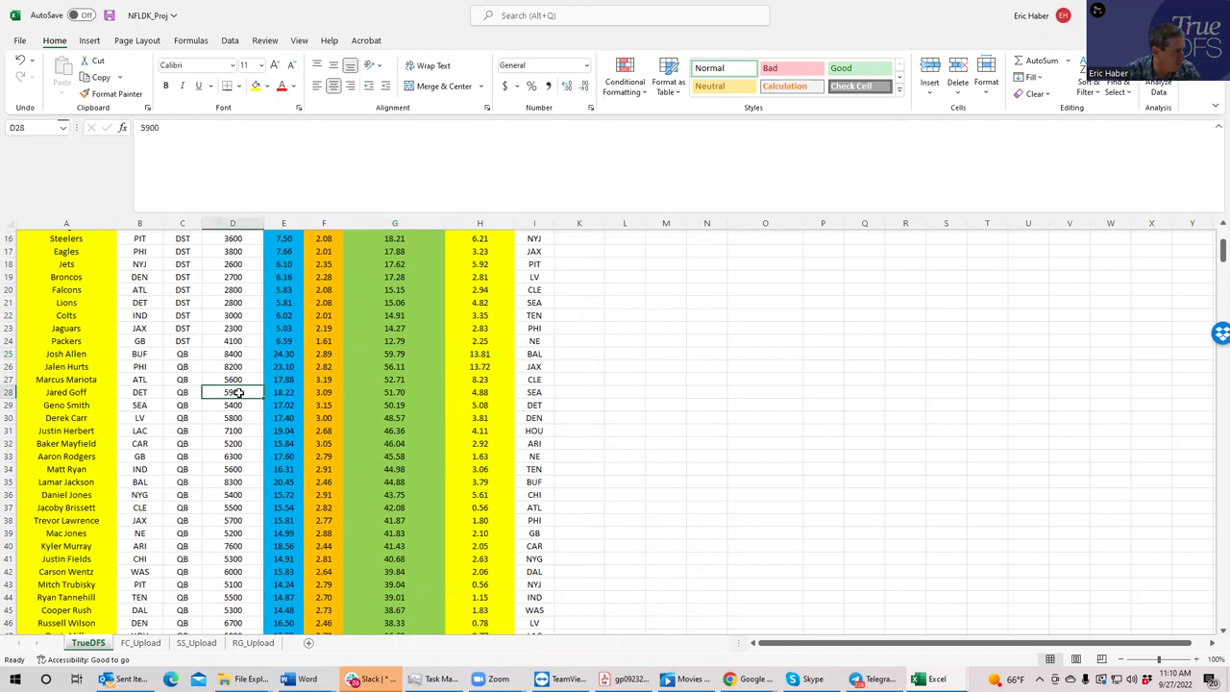
pyautogui.click(386, 393)
pyautogui.click(388, 379)
pyautogui.click(389, 393)
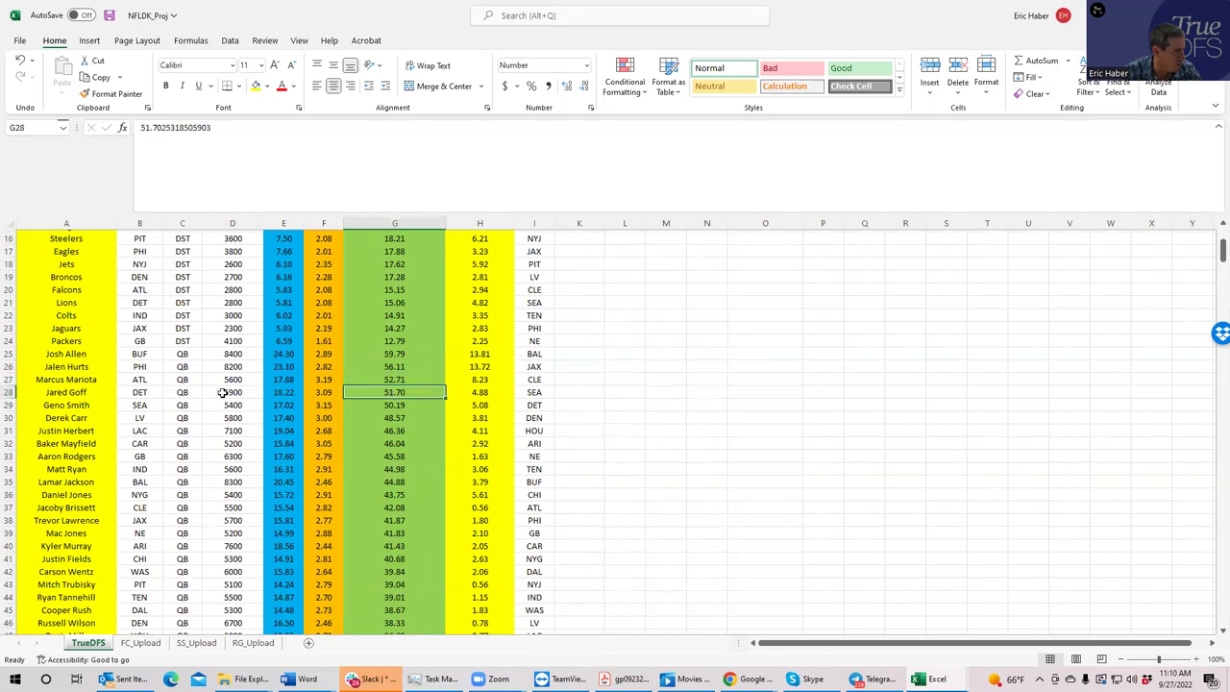
pyautogui.click(144, 379)
pyautogui.click(392, 380)
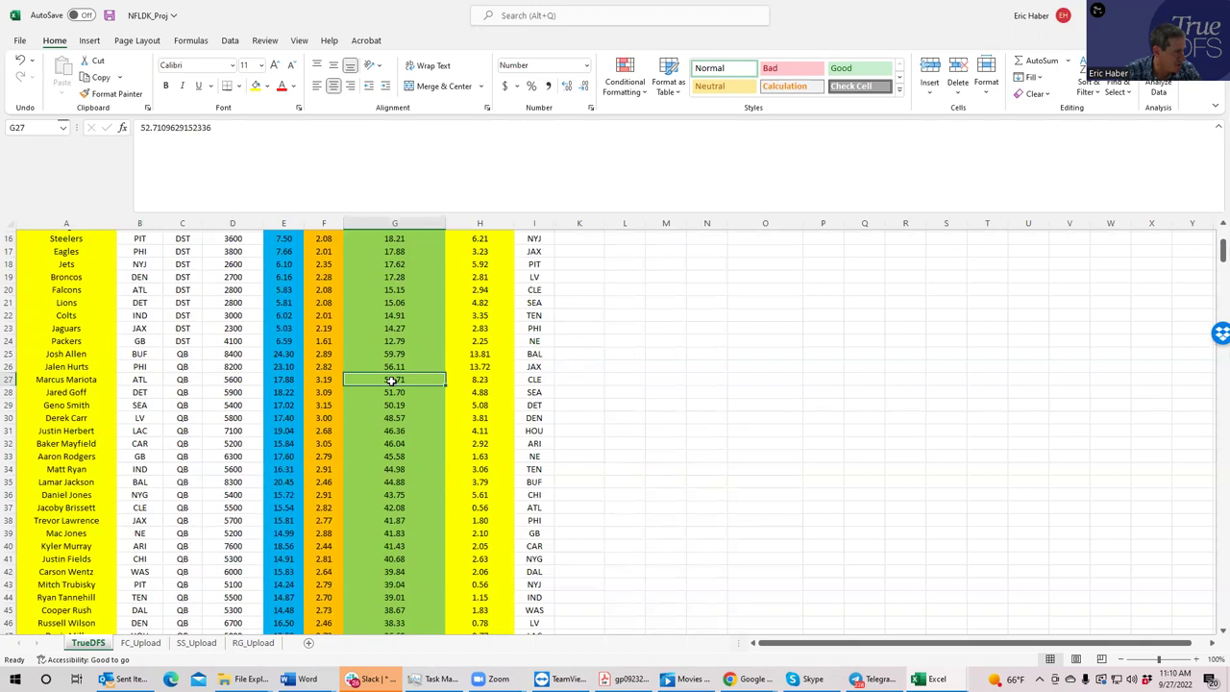
pyautogui.click(394, 392)
pyautogui.click(392, 382)
pyautogui.click(393, 394)
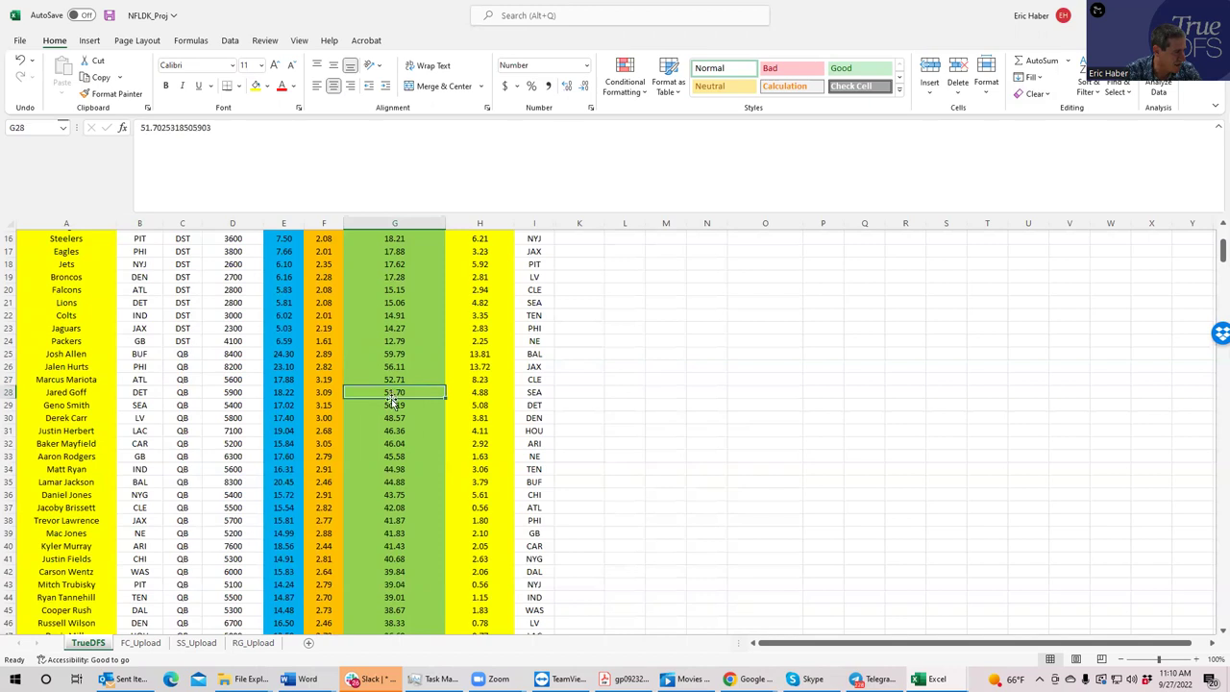
pyautogui.click(396, 404)
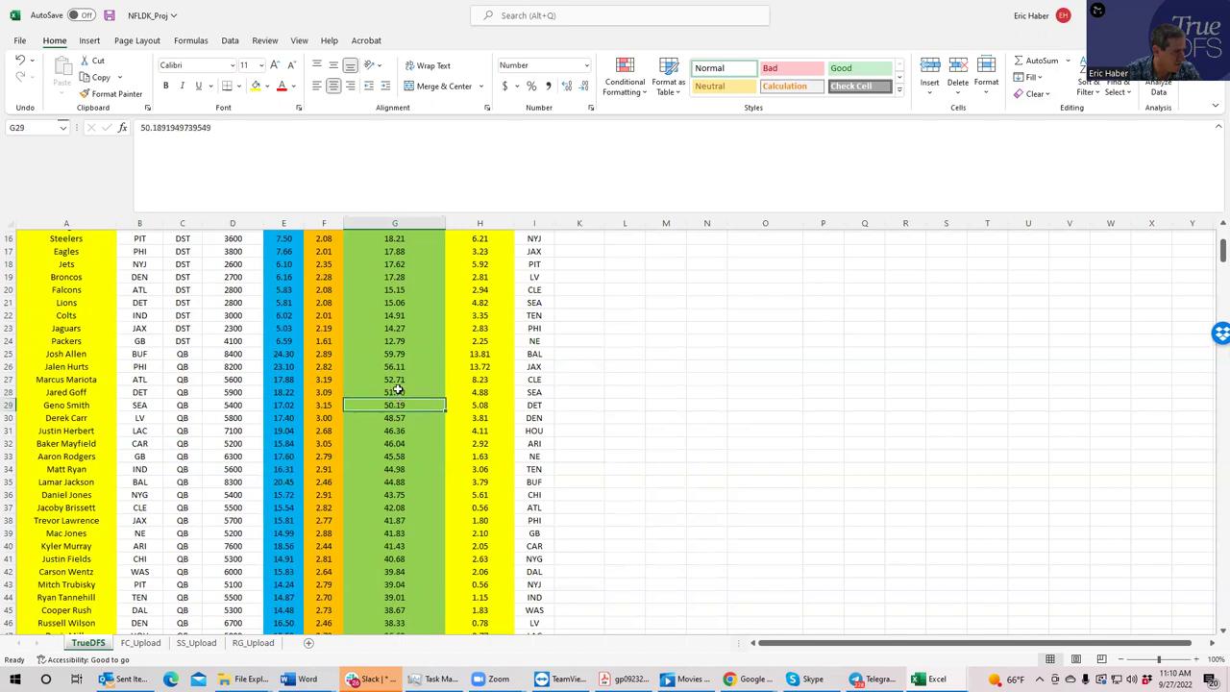
pyautogui.click(223, 420)
pyautogui.click(391, 418)
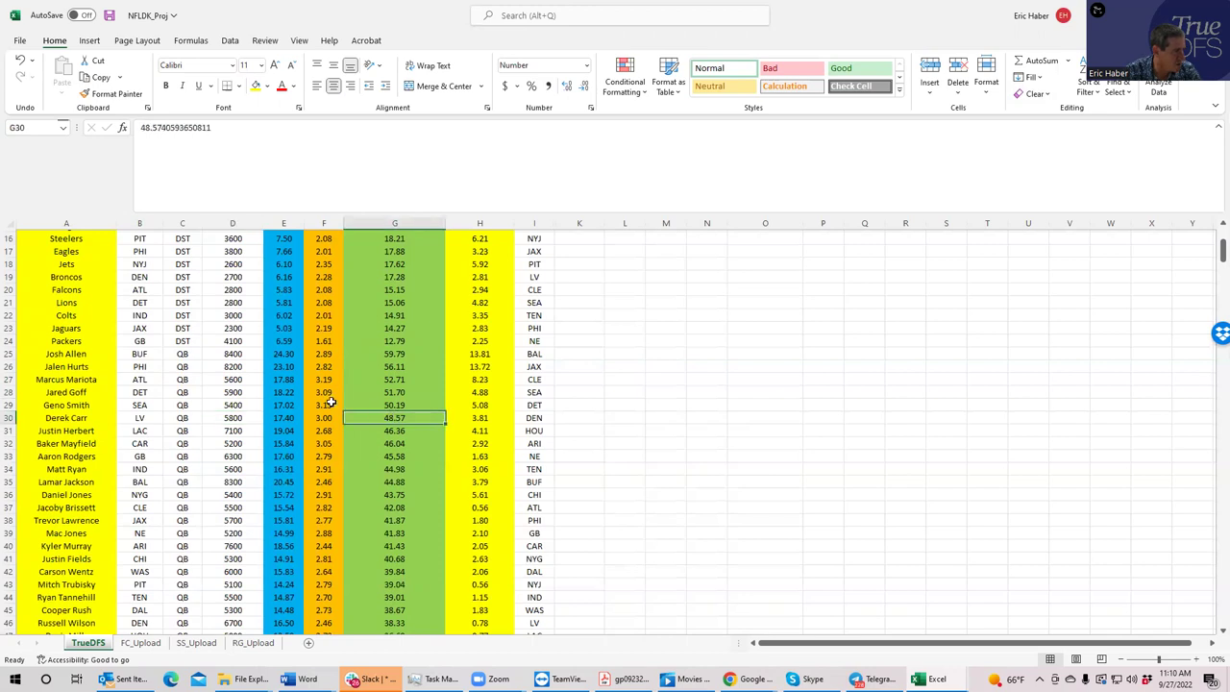
# - Examine the Sheets Value Scores of the top running backs and David Montgomery's DK salary
pyautogui.moveTo(1214, 252); pyautogui.dragTo(1212, 284)
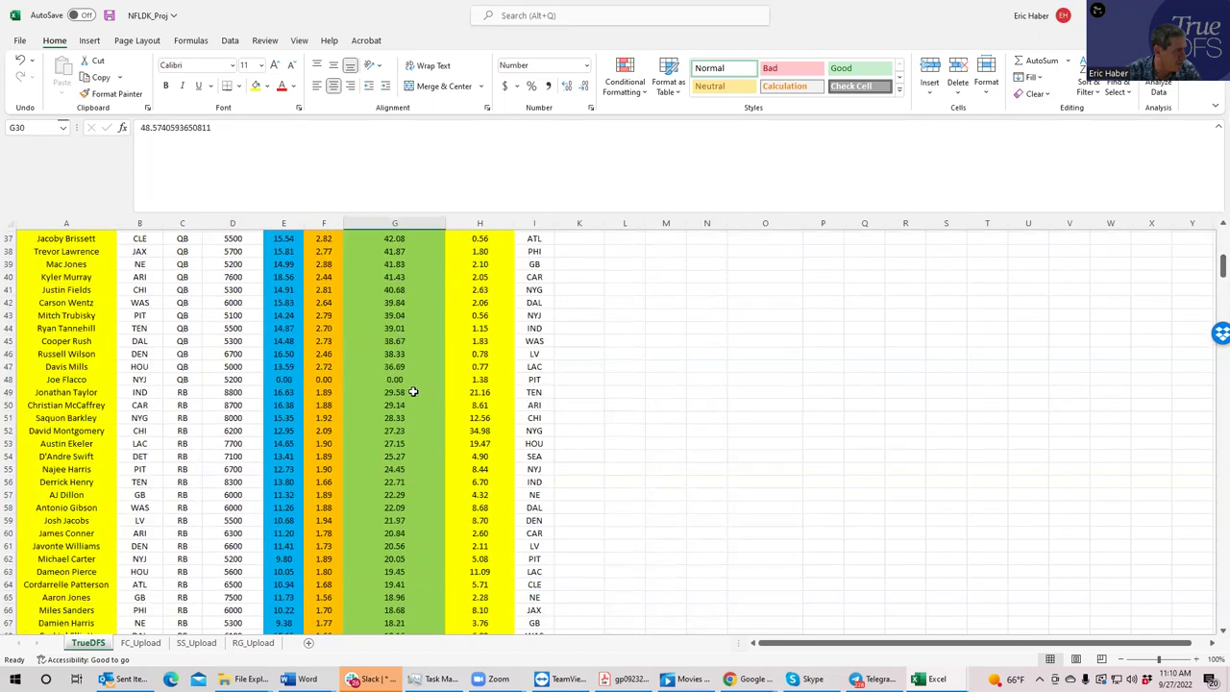
pyautogui.click(394, 366)
pyautogui.click(392, 392)
pyautogui.click(392, 418)
pyautogui.click(396, 444)
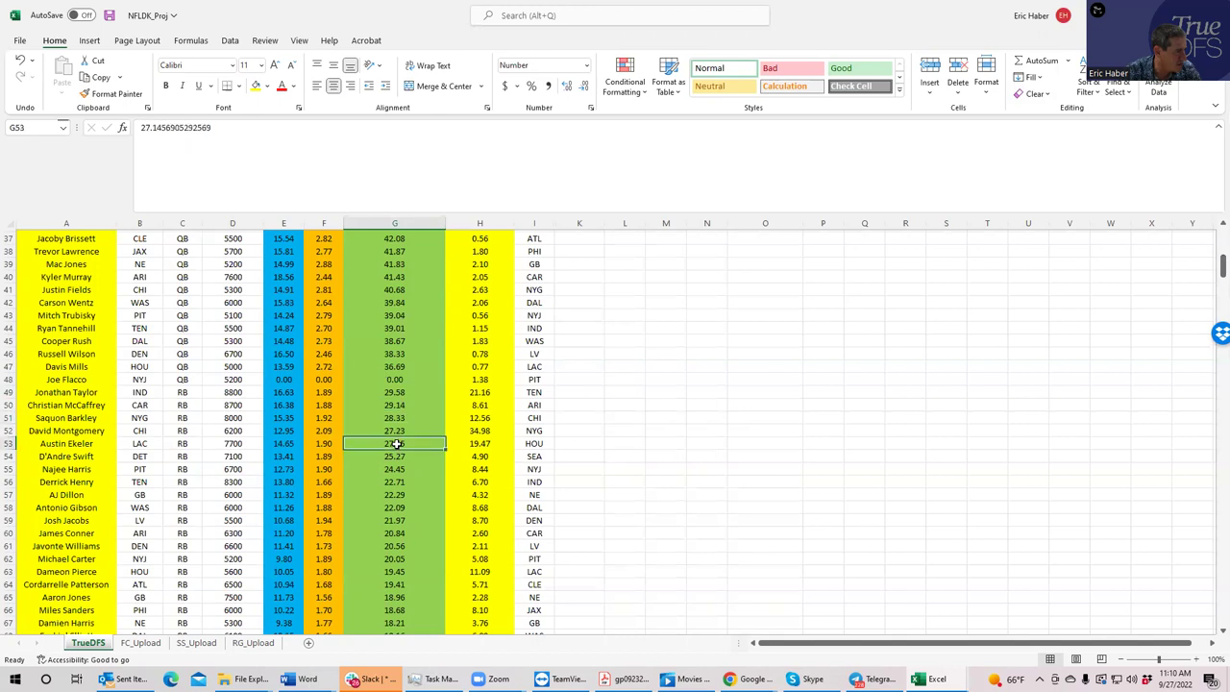
pyautogui.click(232, 430)
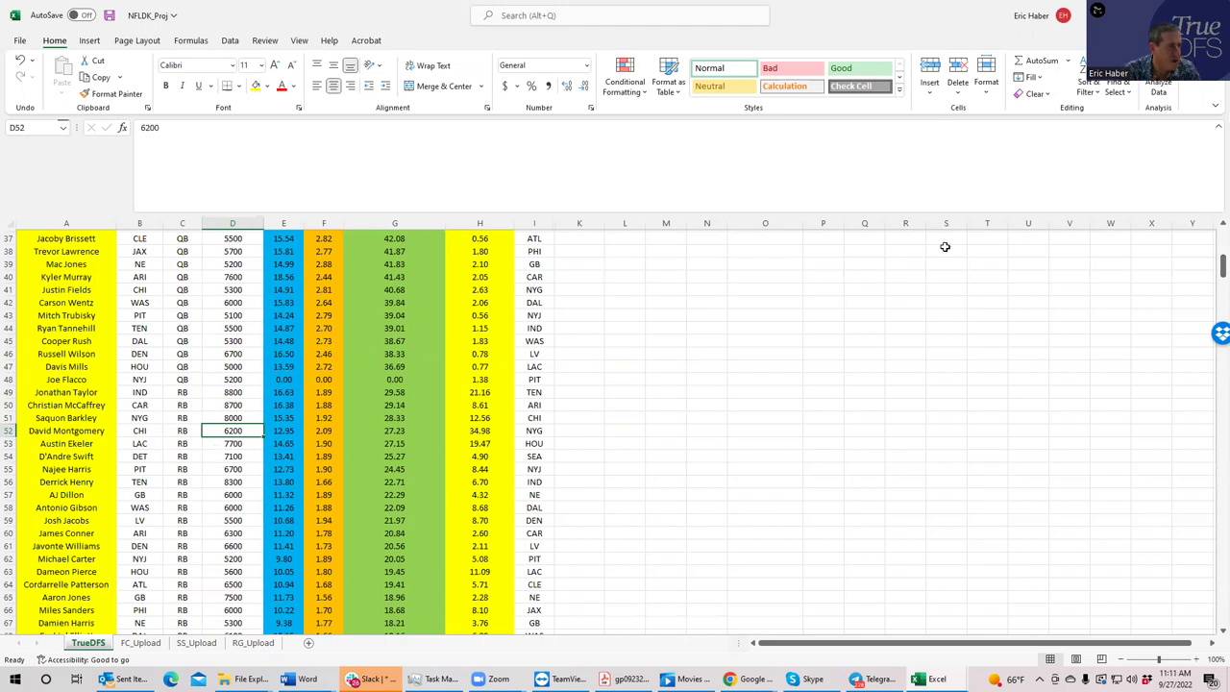
# - Switch to the DraftKings contest page, filter to Chicago's running backs, and review David Montgomery's player card
pyautogui.hotkey('alt', 'Tab')
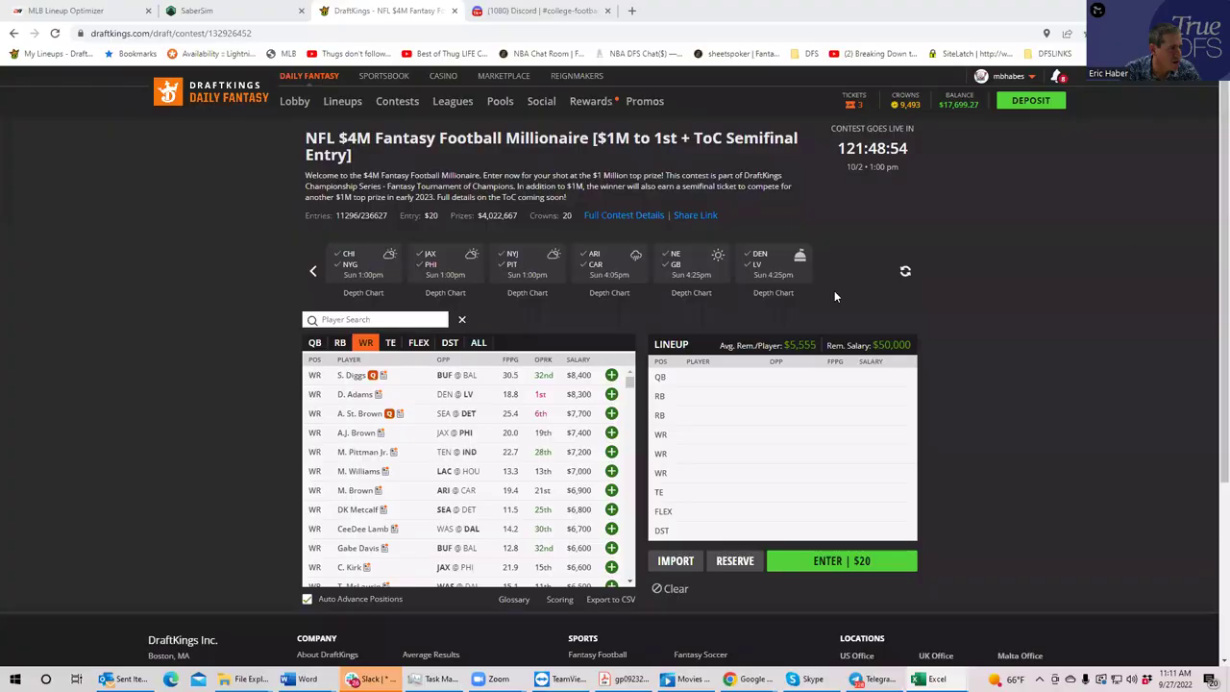
pyautogui.click(345, 262)
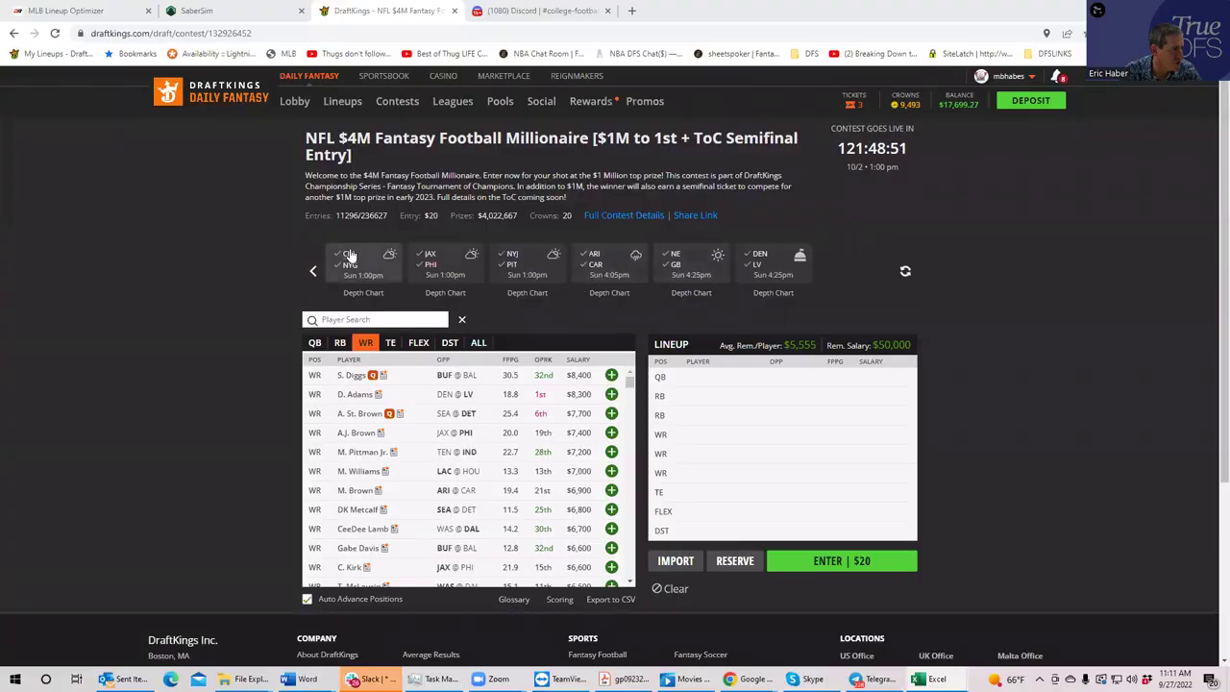
pyautogui.click(341, 343)
pyautogui.click(363, 376)
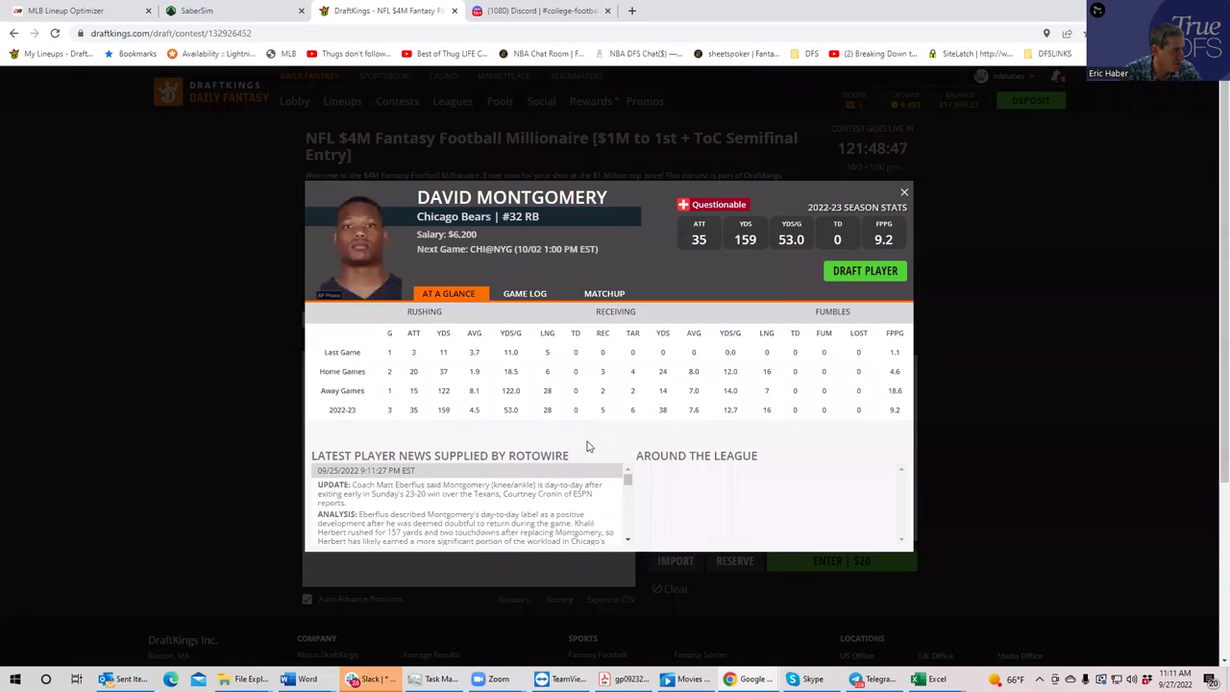
pyautogui.click(903, 193)
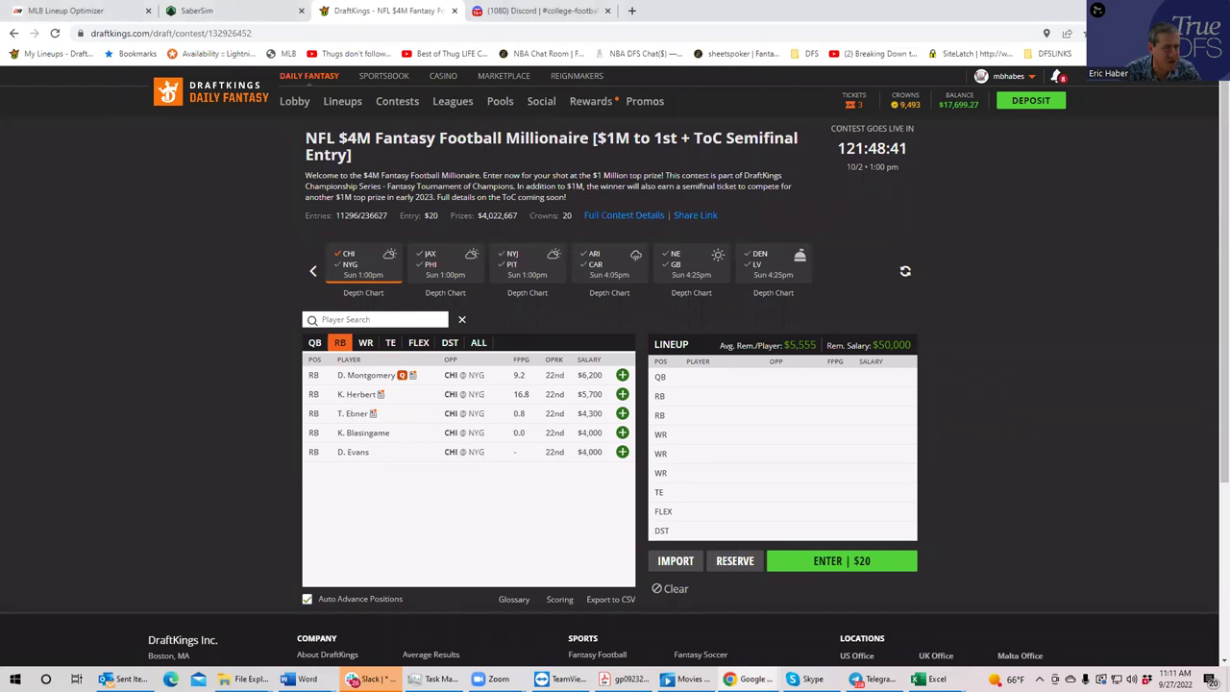
# - Return to the Excel projections and check Austin Ekeler's salary plus D'Andre Swift's salary and Sheets Value Score
pyautogui.hotkey('alt', 'Tab')
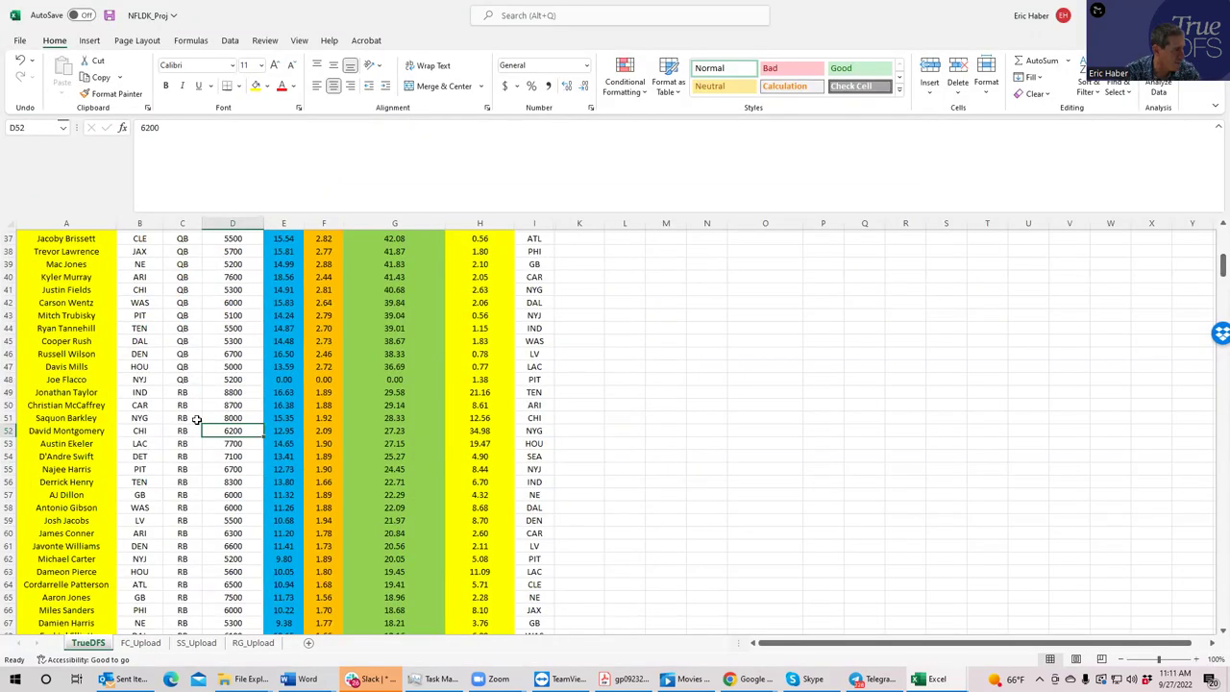
pyautogui.click(239, 445)
pyautogui.click(237, 457)
pyautogui.click(391, 457)
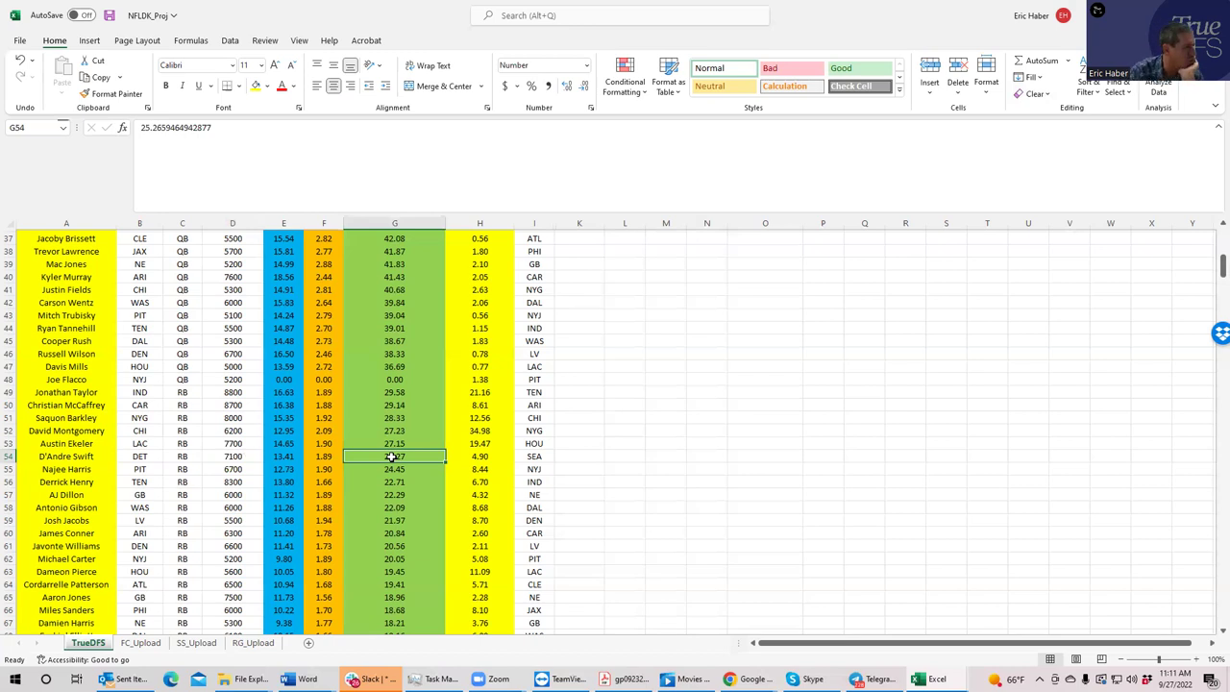
# - Find the tight end group in the projections and check TJ Hockenson's Sheets Value Score
pyautogui.moveTo(1211, 265); pyautogui.dragTo(1212, 275)
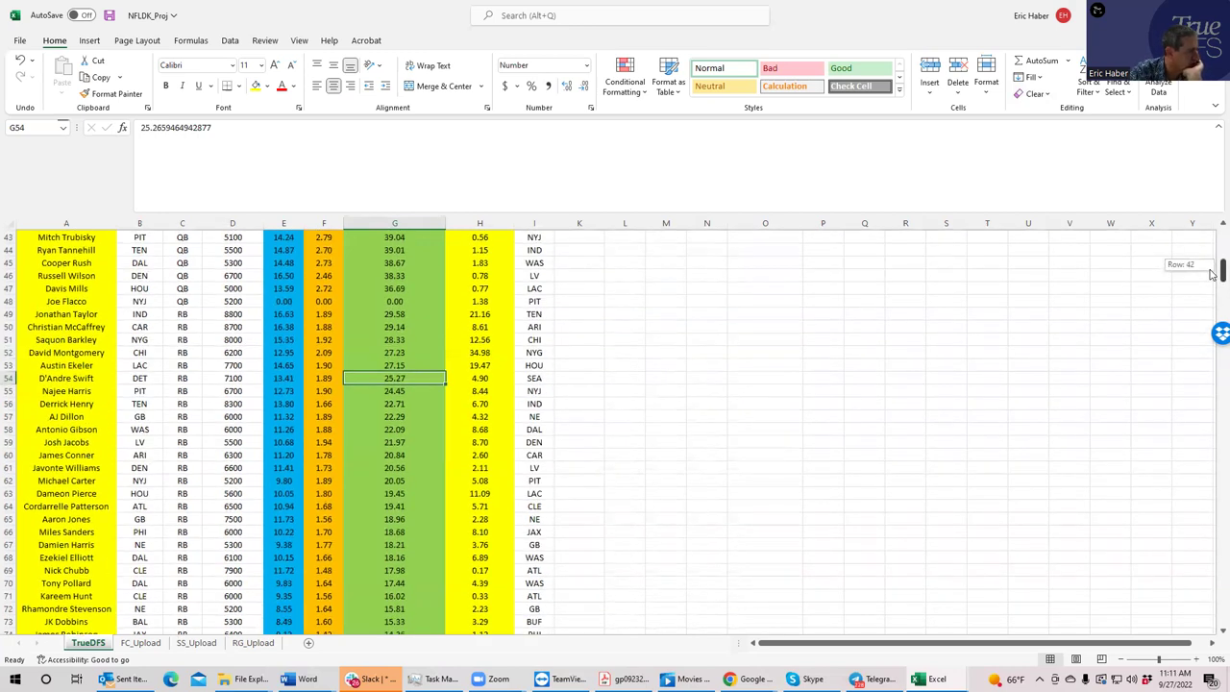
pyautogui.moveTo(1212, 275); pyautogui.dragTo(1185, 332)
pyautogui.scroll(-13, 1167, 353)
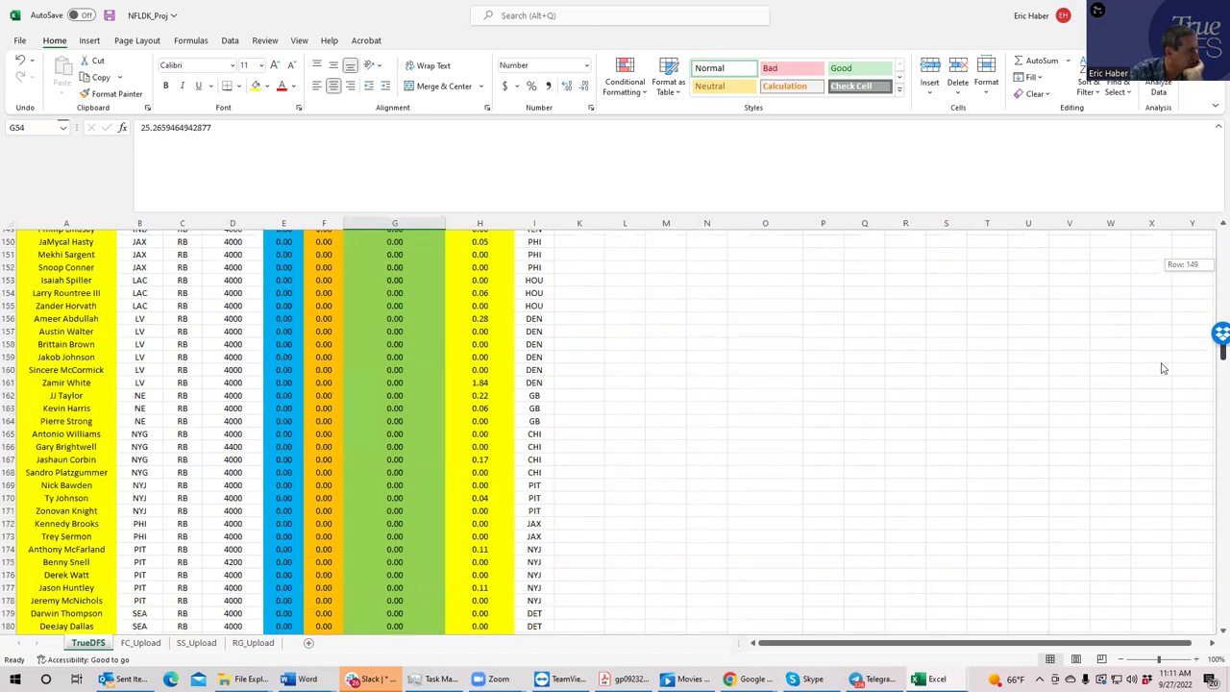
pyautogui.click(403, 449)
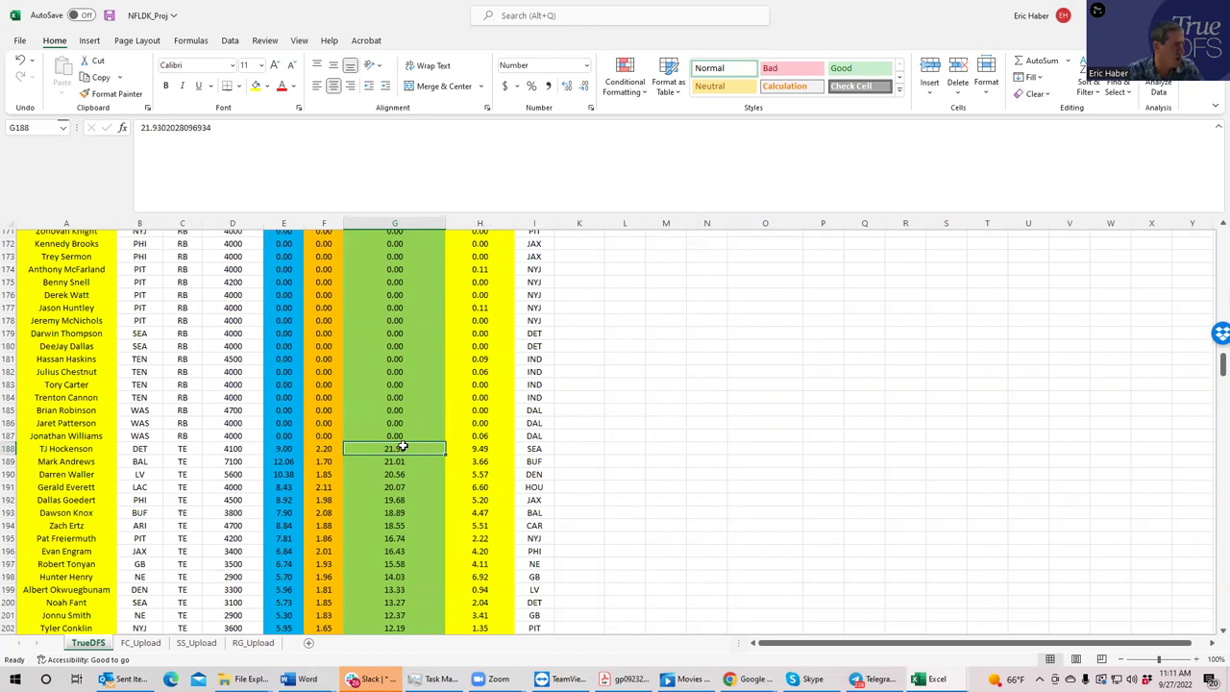
# - Compare the Sheets Value Scores of tight ends TJ Hockenson, Mark Andrews and Darren Waller, and check Hockenson's DK salary
pyautogui.click(397, 460)
pyautogui.click(394, 473)
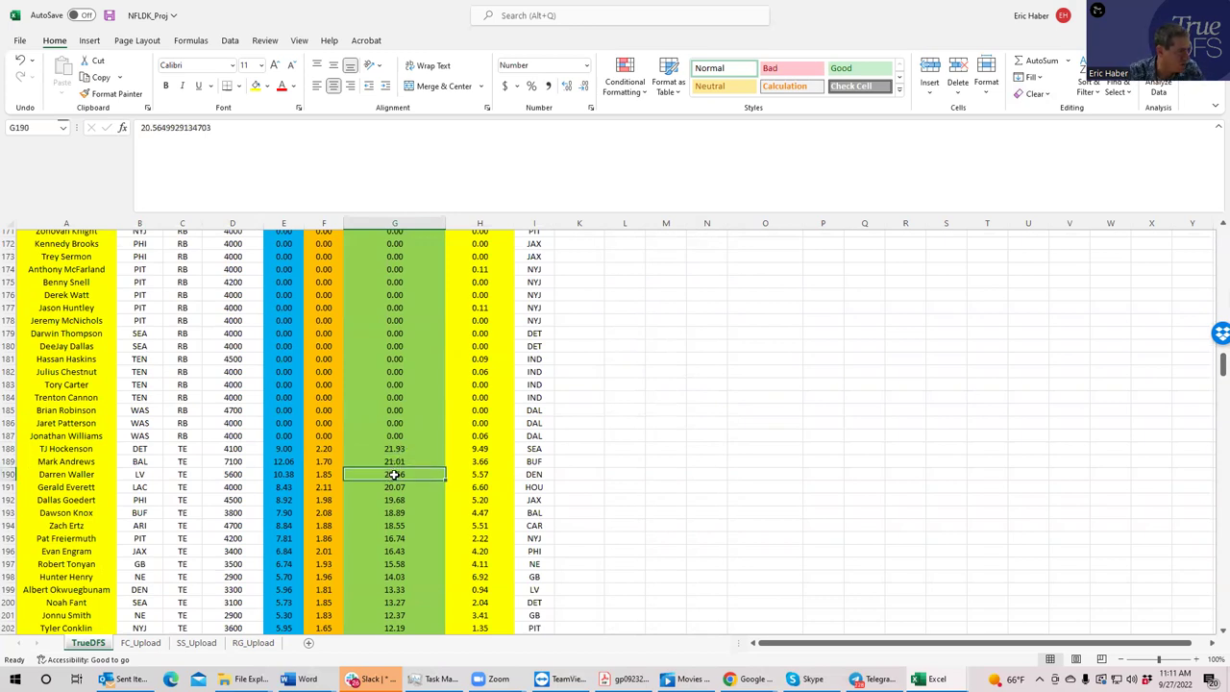
pyautogui.click(238, 449)
pyautogui.click(393, 450)
pyautogui.click(394, 462)
pyautogui.click(393, 475)
pyautogui.click(392, 450)
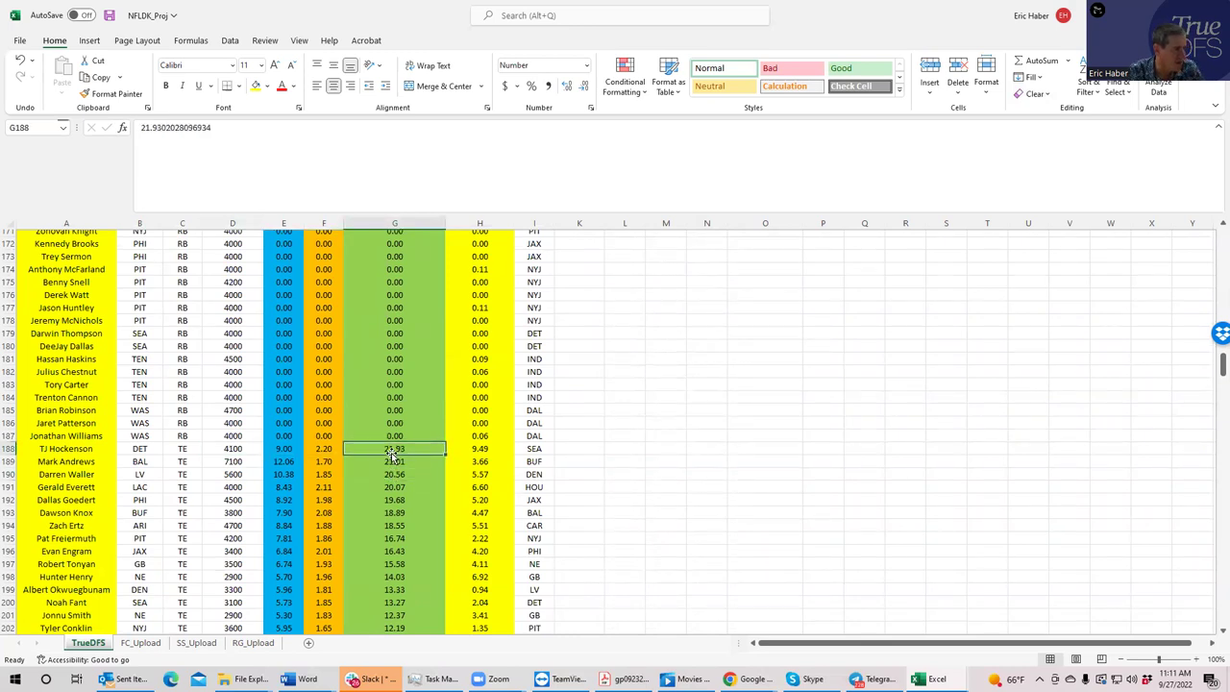
pyautogui.click(394, 474)
pyautogui.click(393, 449)
pyautogui.click(394, 462)
pyautogui.click(393, 448)
pyautogui.click(394, 462)
pyautogui.click(394, 474)
pyautogui.click(393, 449)
pyautogui.click(394, 462)
pyautogui.click(393, 475)
pyautogui.click(393, 448)
pyautogui.click(394, 463)
pyautogui.click(391, 474)
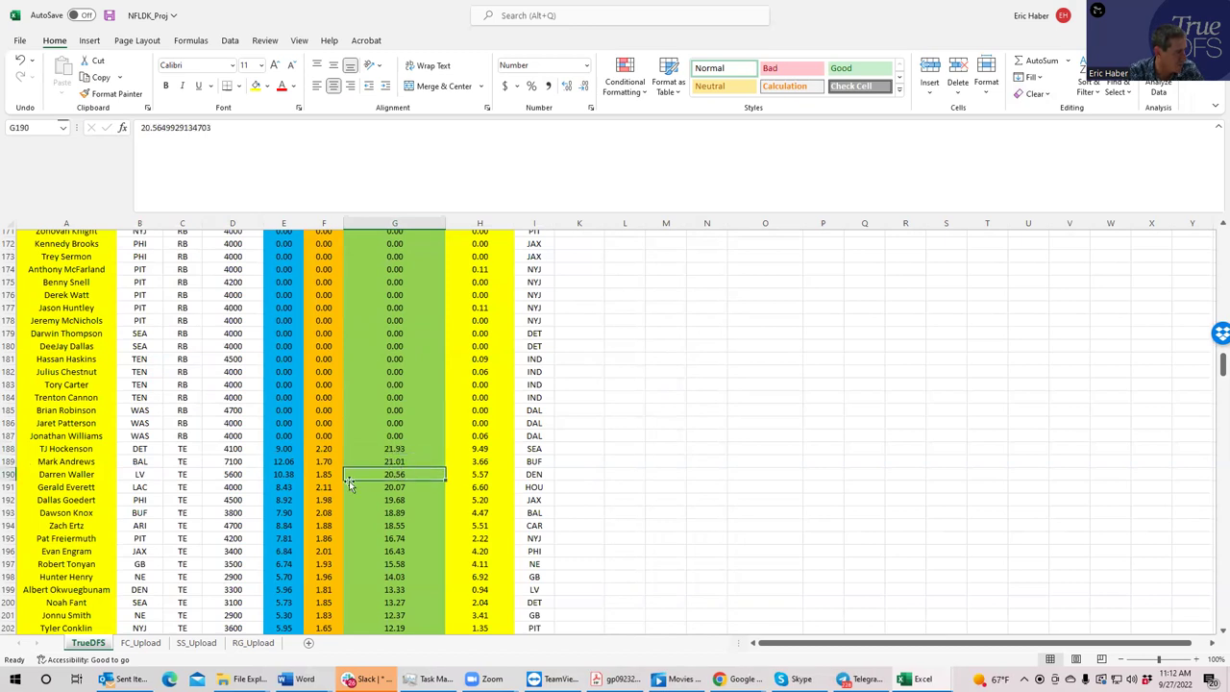
# - Check the Sheets Value Scores of tight ends Gerald Everett, Dallas Goedert and Zach Ertz
pyautogui.click(389, 485)
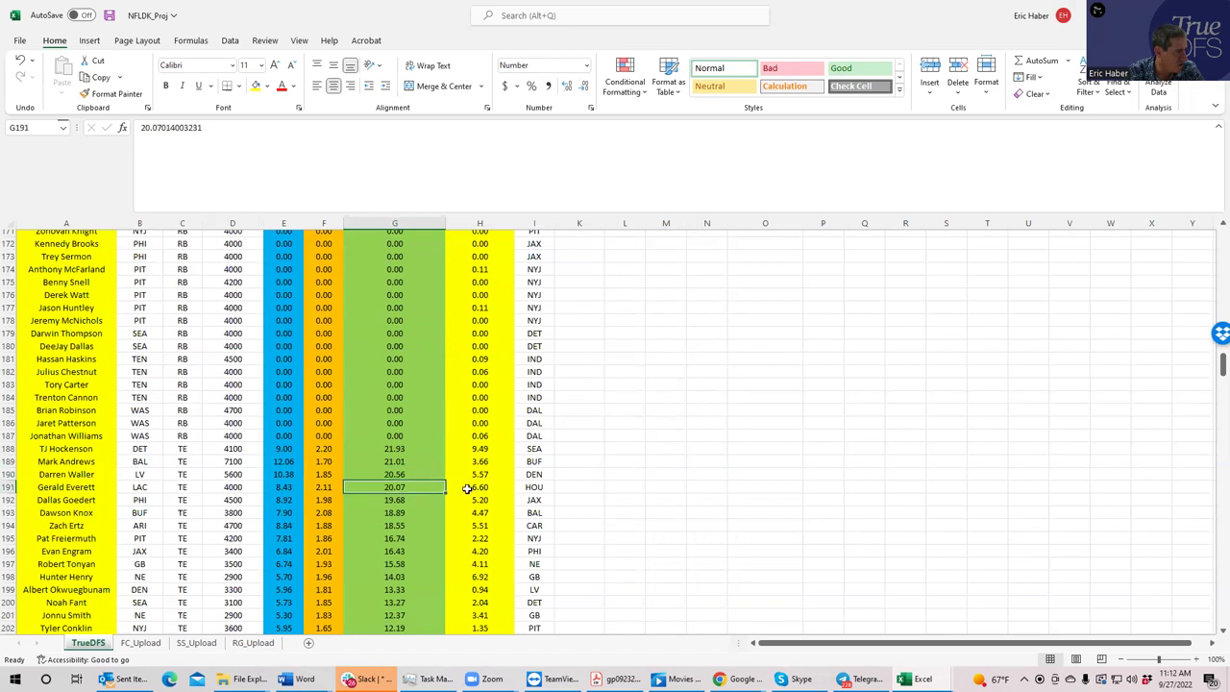
pyautogui.click(397, 499)
pyautogui.click(392, 525)
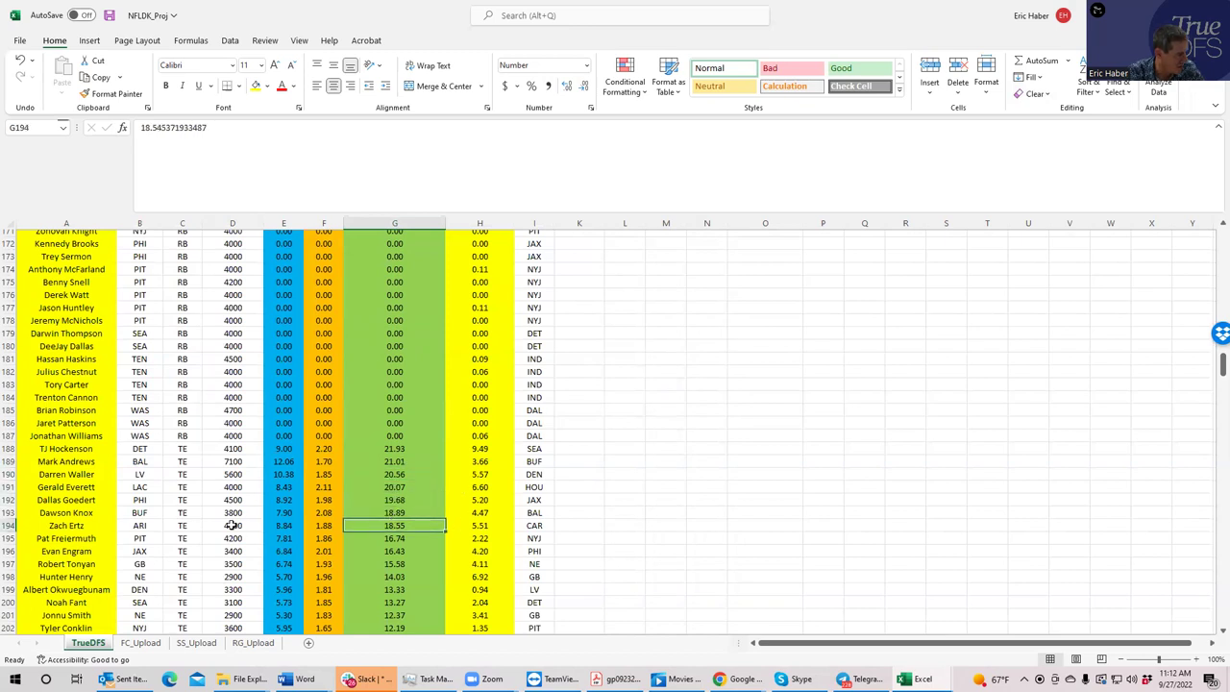
# - Weigh Mark Andrews' and Darren Waller's Sheets Value Scores against their DK salaries
pyautogui.click(389, 463)
pyautogui.click(234, 452)
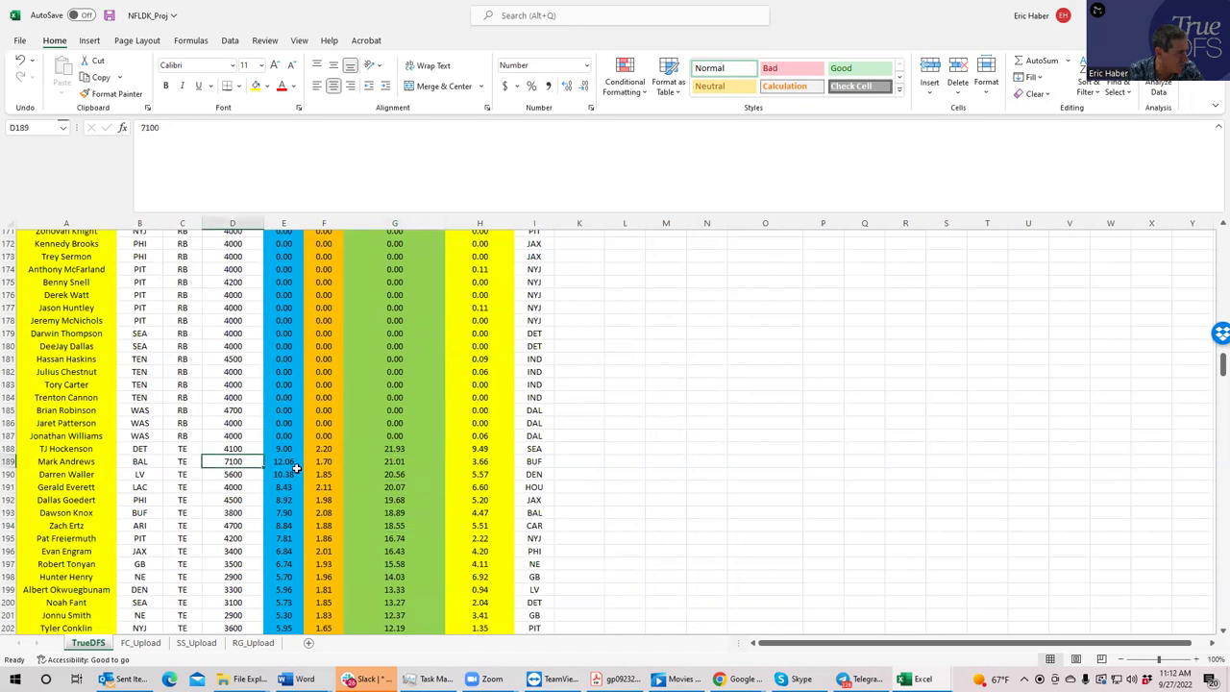
pyautogui.click(391, 473)
pyautogui.click(206, 499)
pyautogui.click(232, 473)
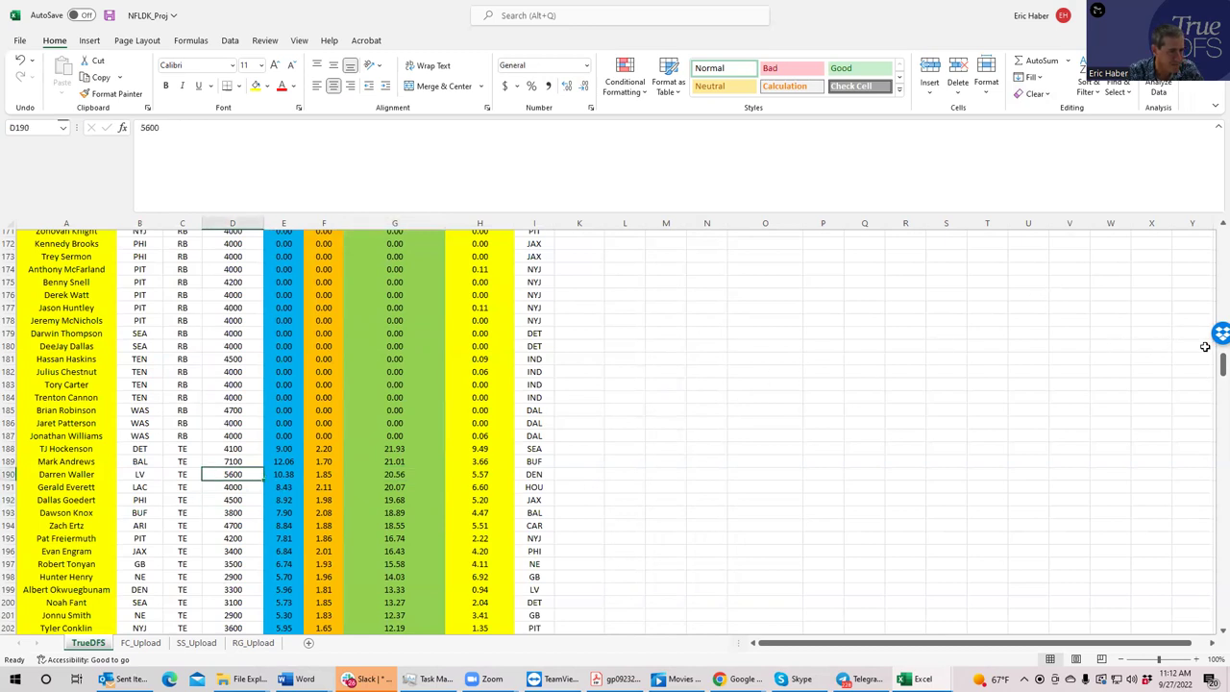
# - Find the wide receiver group and check the Sheets Value Scores of Stefon Diggs, Amon Ra St Brown and Davante Adams
pyautogui.moveTo(1213, 365); pyautogui.dragTo(1176, 450)
pyautogui.click(389, 428)
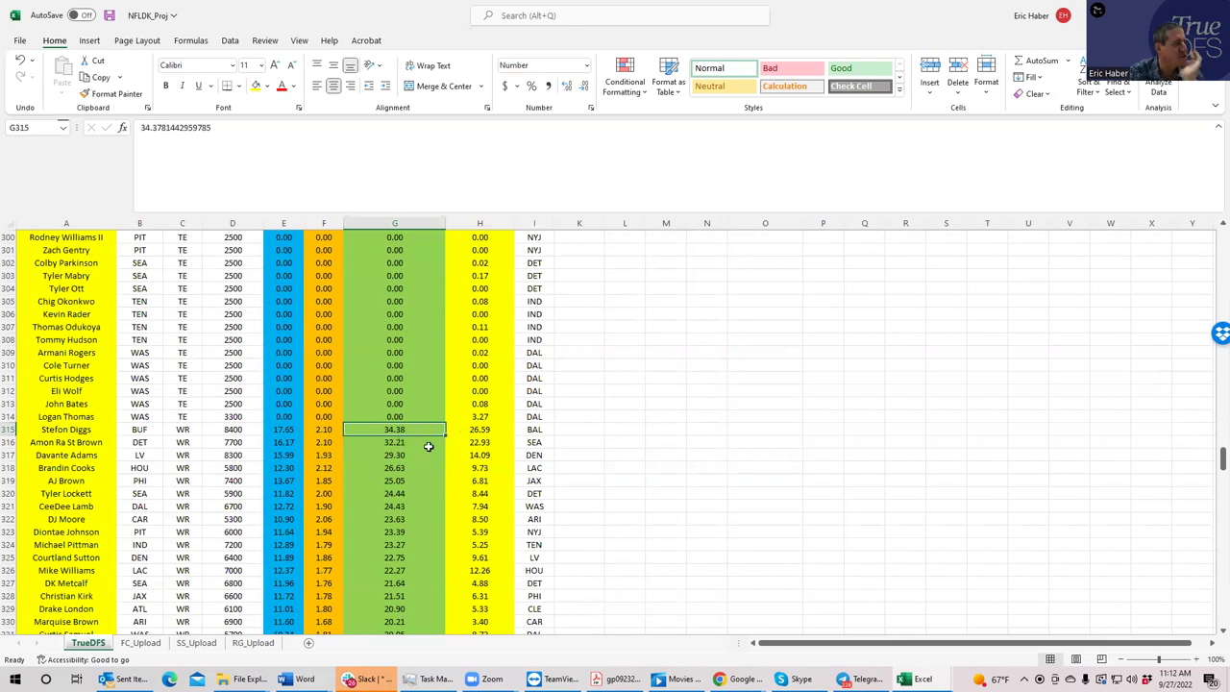
pyautogui.click(383, 444)
pyautogui.click(400, 455)
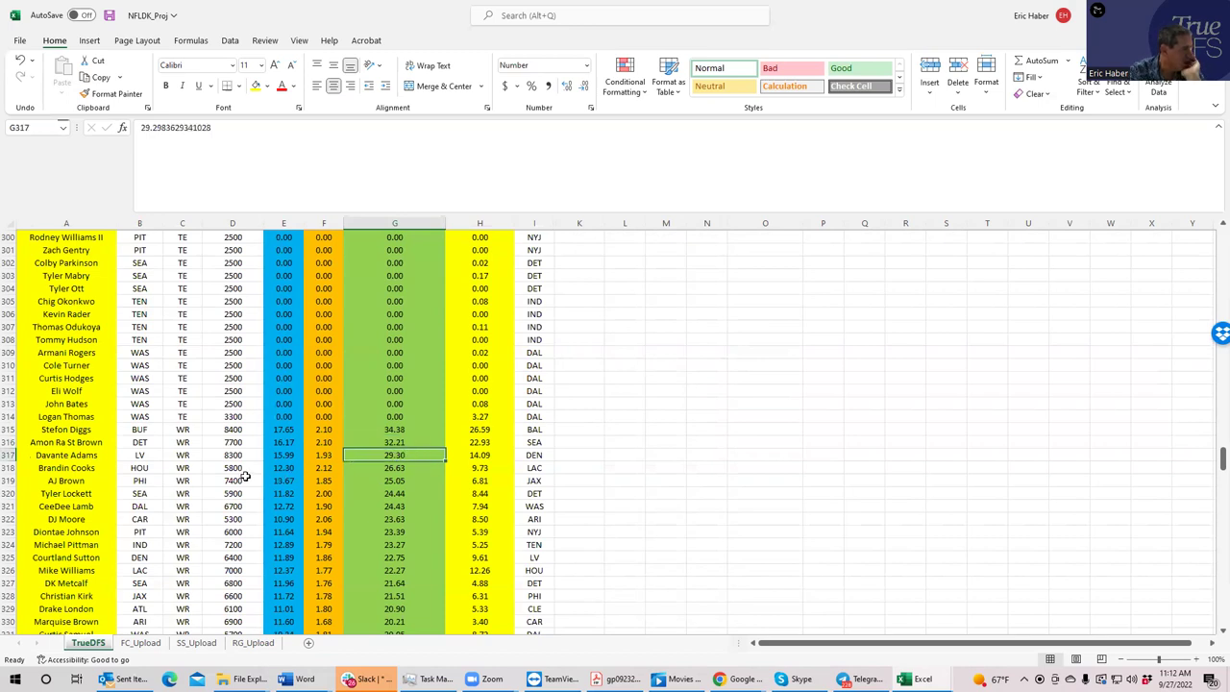
# - Review Brandin Cooks' Sheets Value Score, ownership, projected points and DK salary
pyautogui.click(382, 467)
pyautogui.click(454, 470)
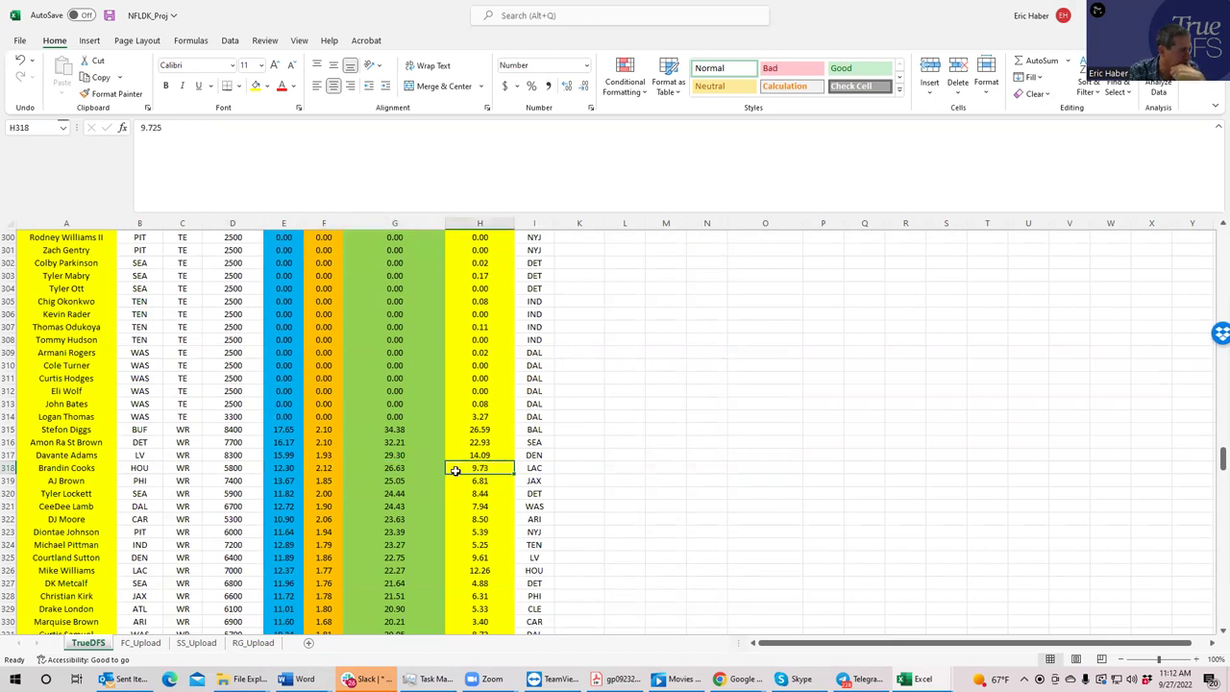
pyautogui.click(386, 468)
pyautogui.click(288, 467)
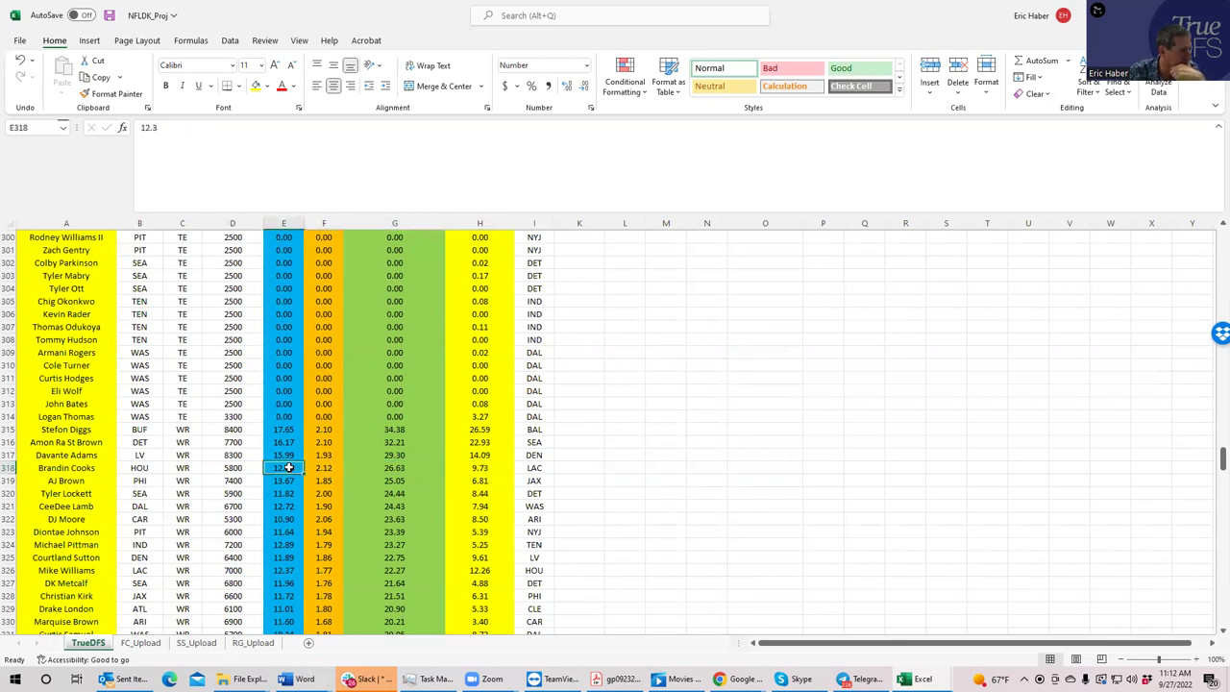
pyautogui.click(238, 469)
# - Review Tyler Lockett's DK salary, points per dollar, Sheets Value Score, ownership and team
pyautogui.click(240, 492)
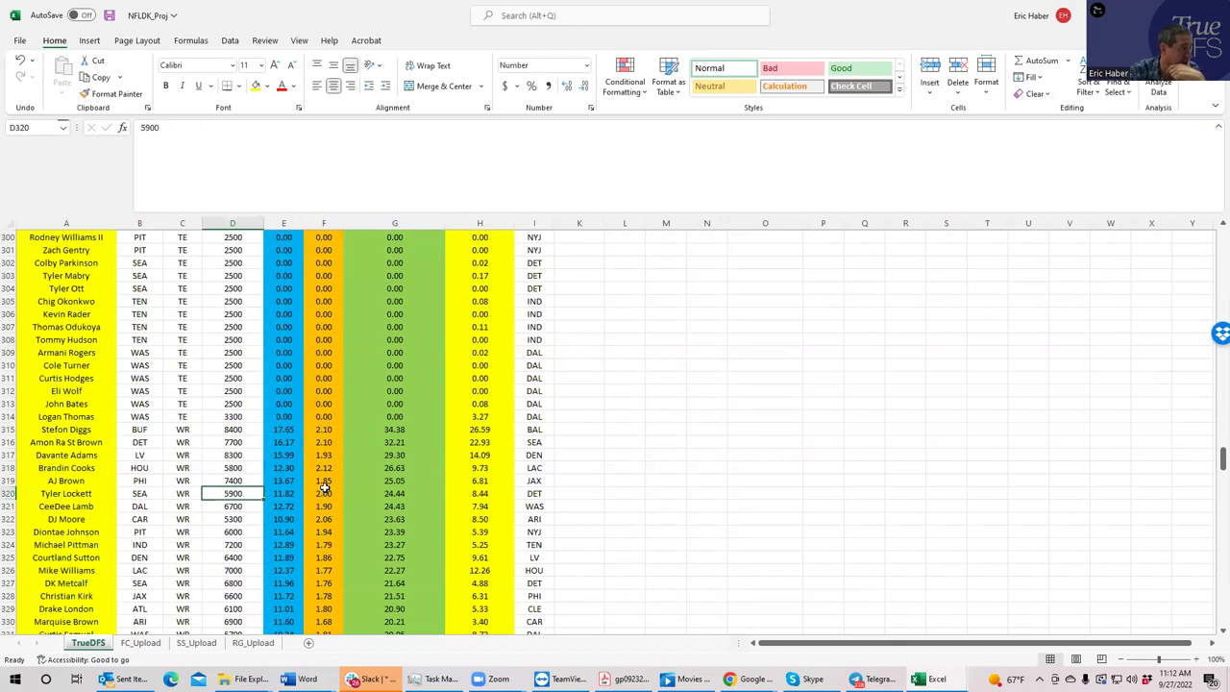
pyautogui.click(326, 493)
pyautogui.click(389, 494)
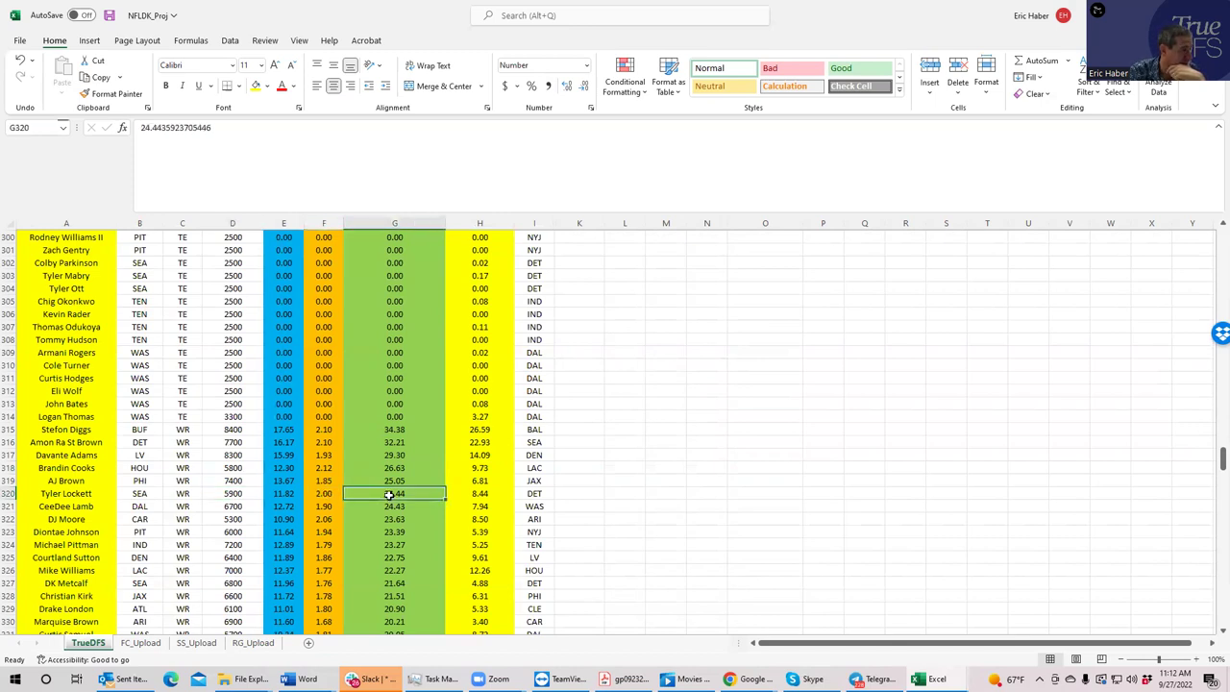
pyautogui.click(454, 492)
pyautogui.click(377, 492)
pyautogui.click(236, 492)
pyautogui.click(144, 495)
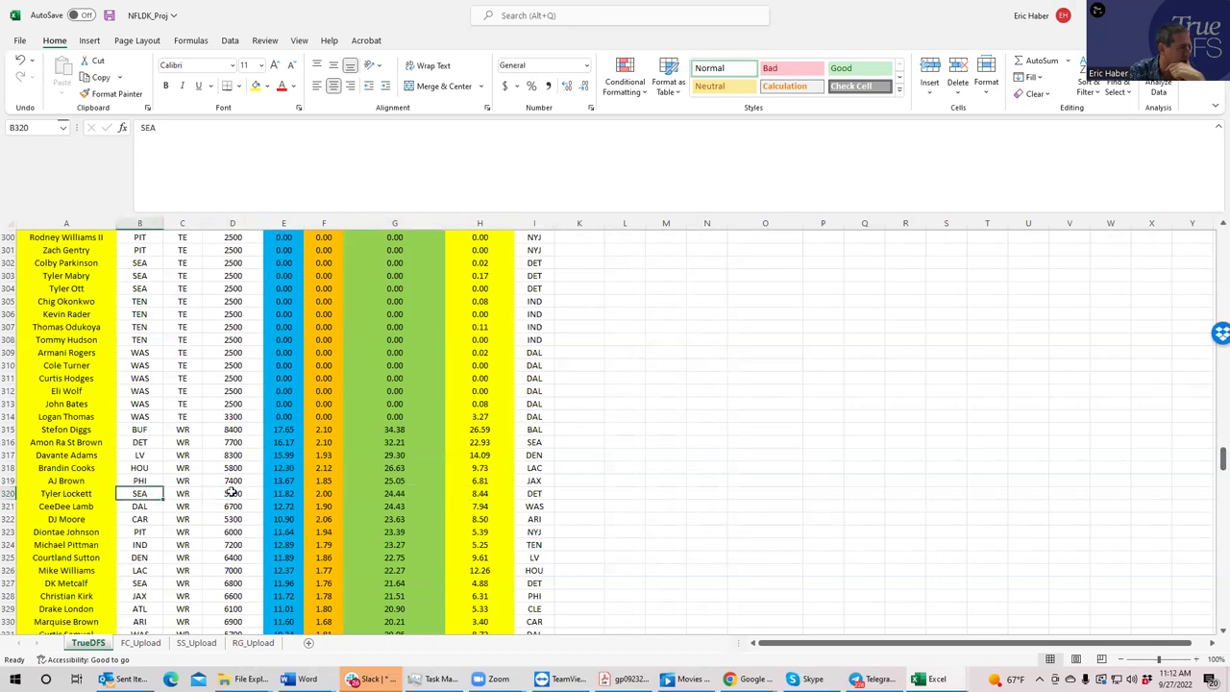
pyautogui.click(383, 492)
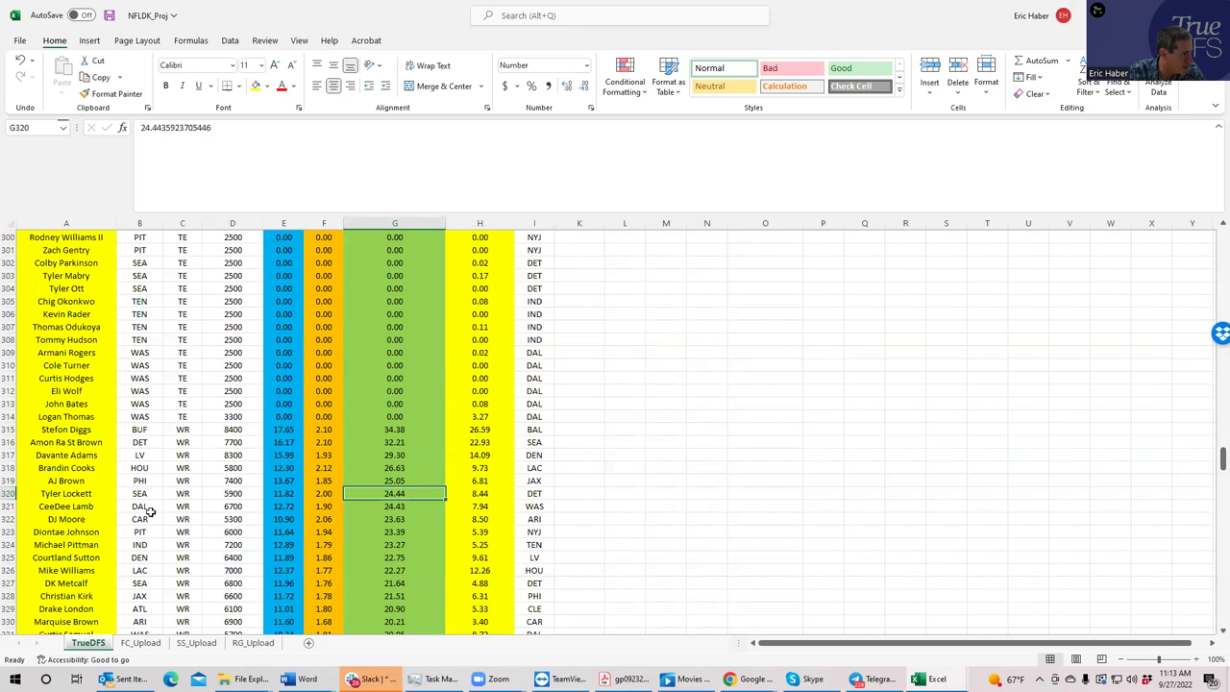
# - Compare the DK salaries of wide receivers CeeDee Lamb, DJ Moore and Mike Williams
pyautogui.click(235, 504)
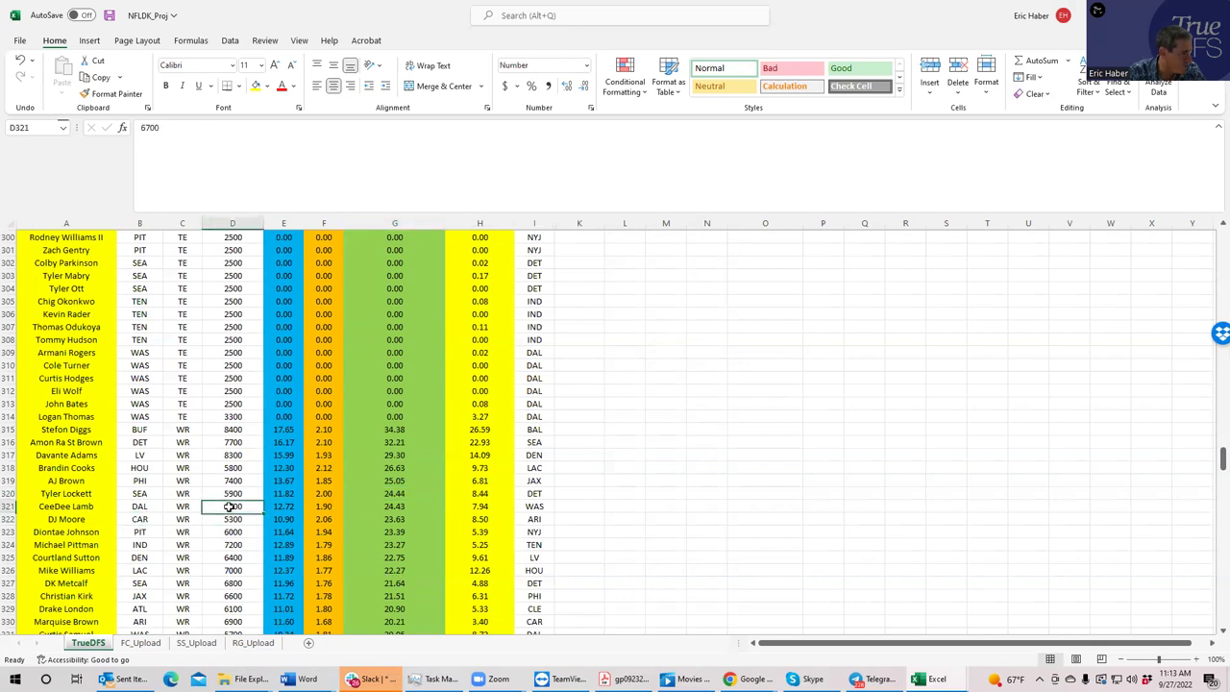
pyautogui.click(242, 519)
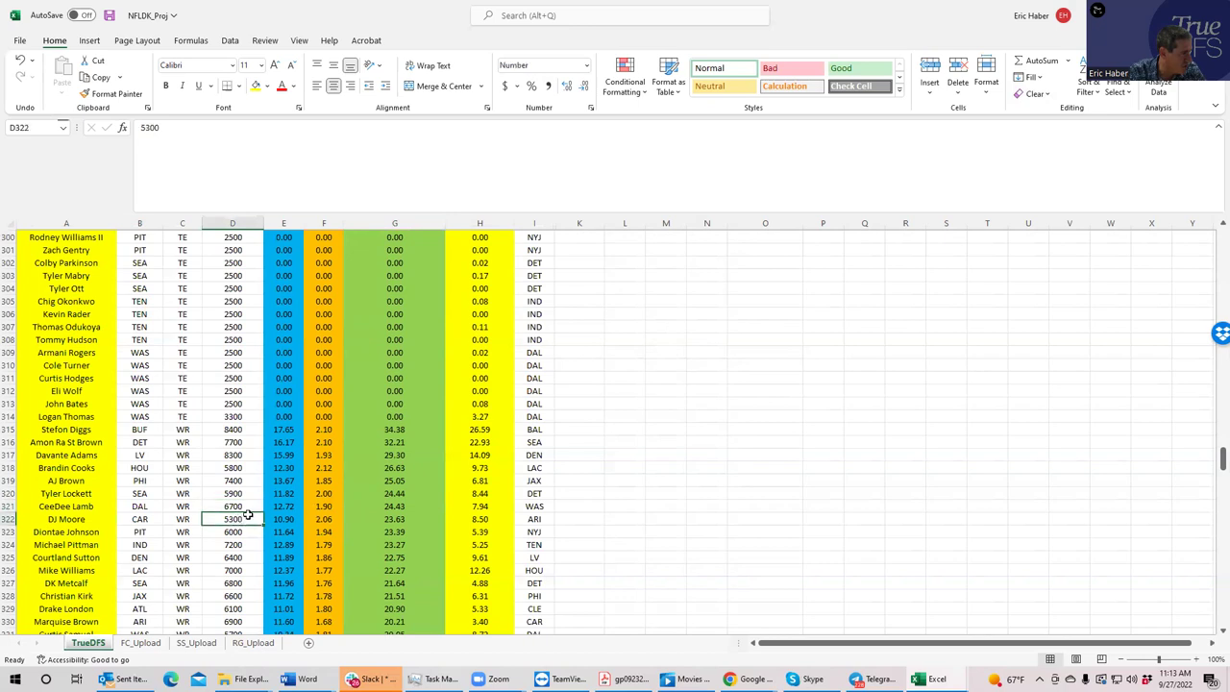
pyautogui.click(233, 506)
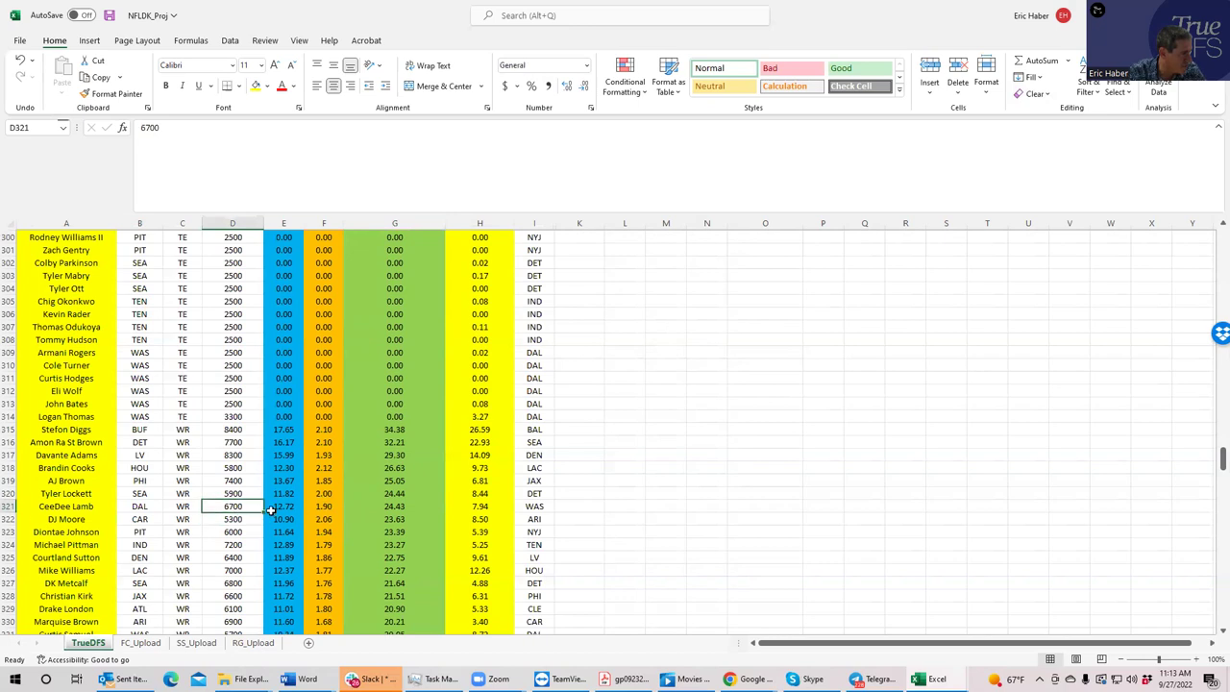
pyautogui.click(241, 570)
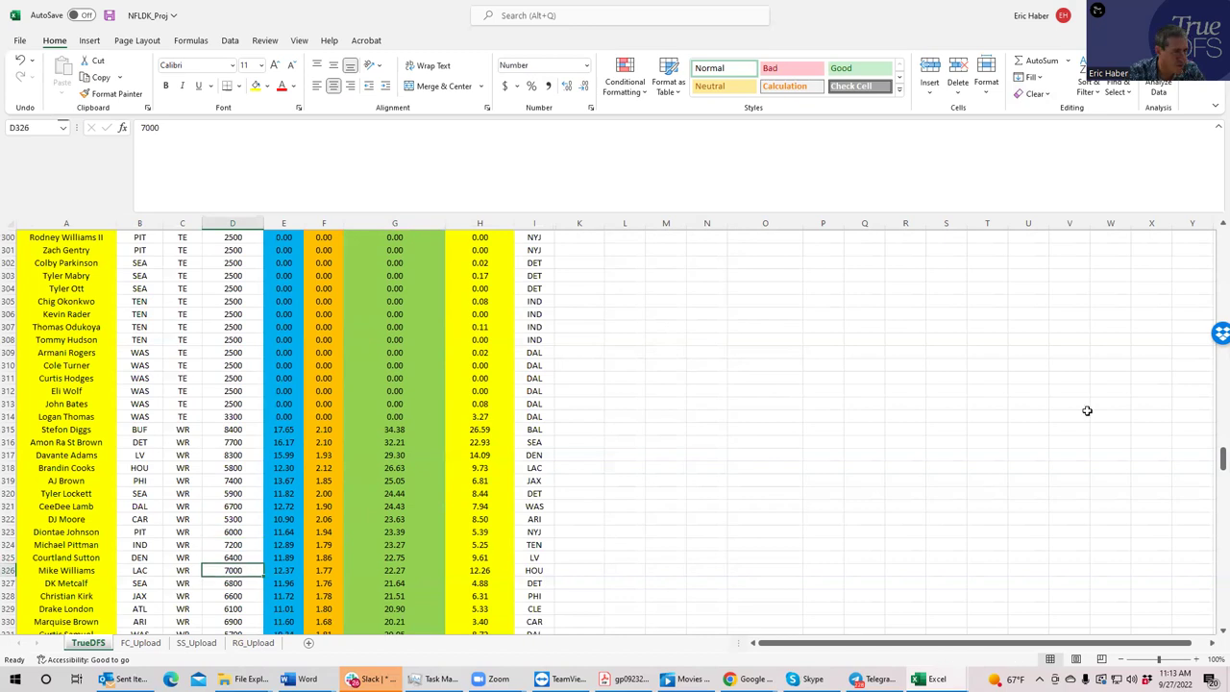
# - Sort the projections by pp$ from largest to smallest, followed by Pos from A to Z
pyautogui.moveTo(1213, 462); pyautogui.dragTo(485, 267)
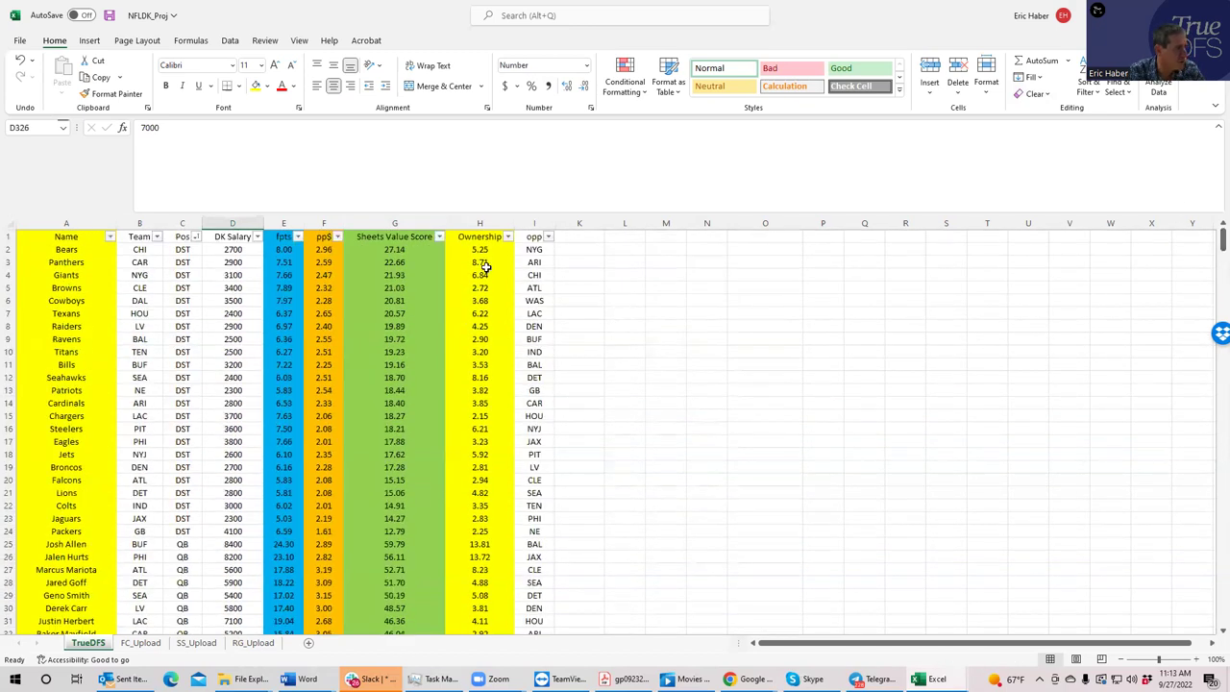
pyautogui.click(337, 240)
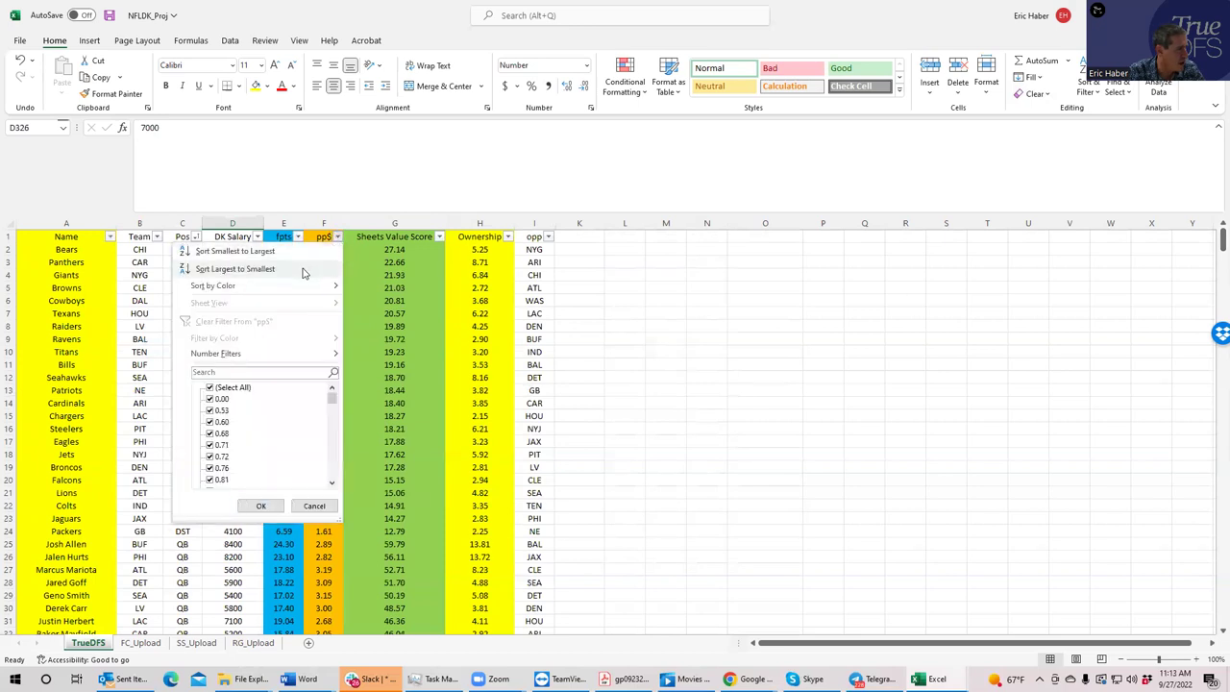
pyautogui.click(304, 269)
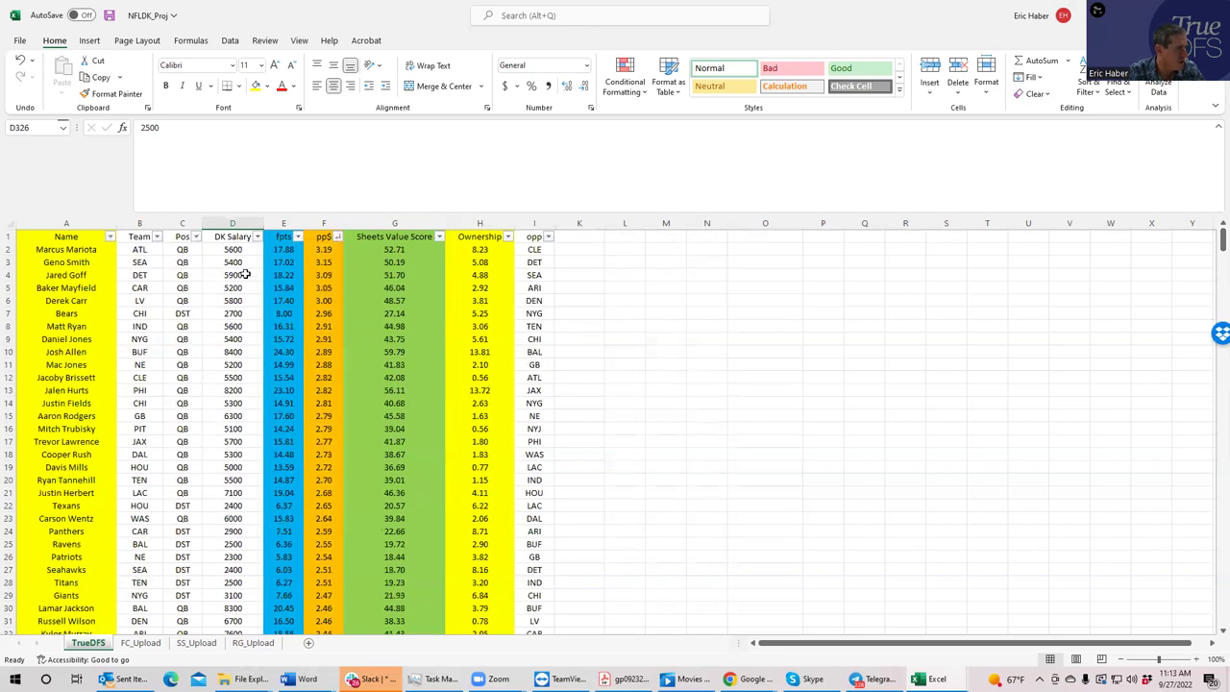
pyautogui.click(196, 236)
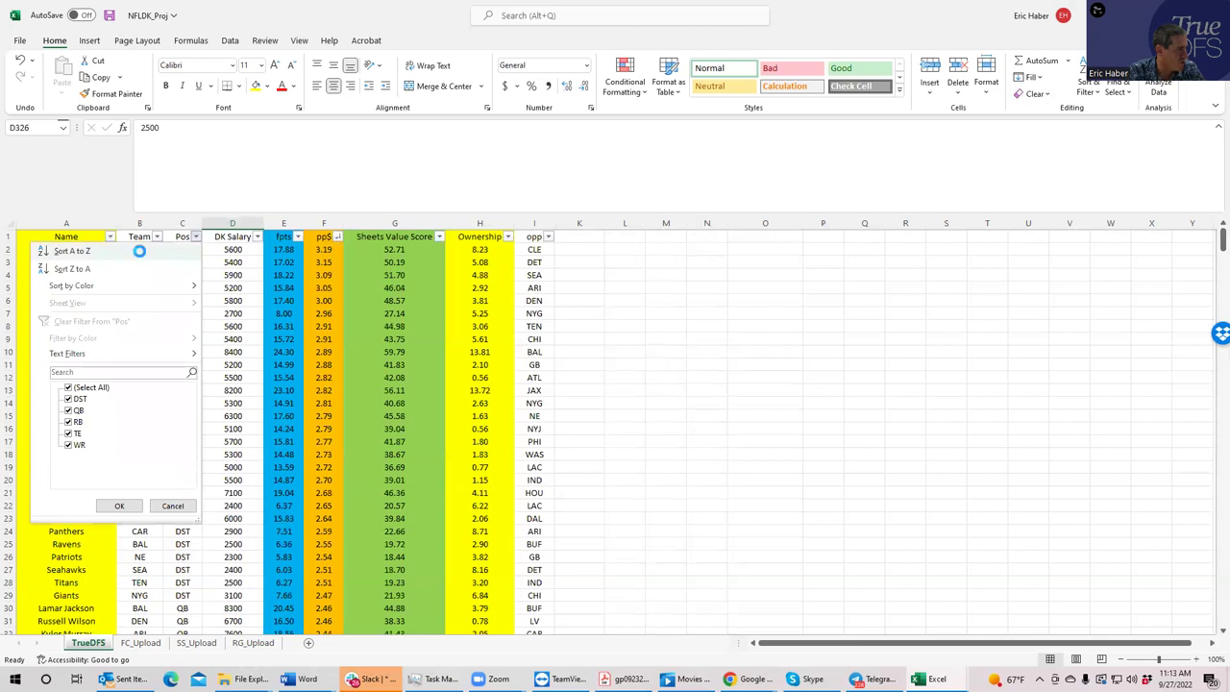
pyautogui.click(139, 251)
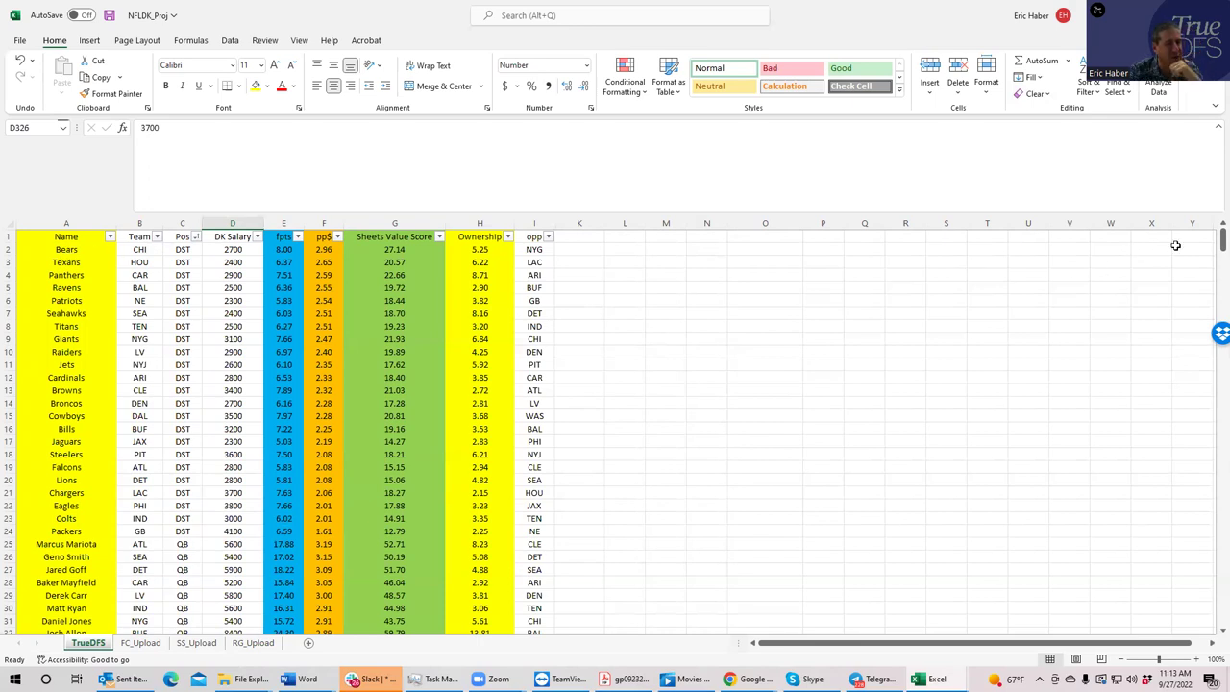
# - Find the running back group and check David Montgomery's Sheets Value Score and Josh Jacobs' DK salary
pyautogui.moveTo(1210, 242); pyautogui.dragTo(1199, 280)
pyautogui.click(177, 300)
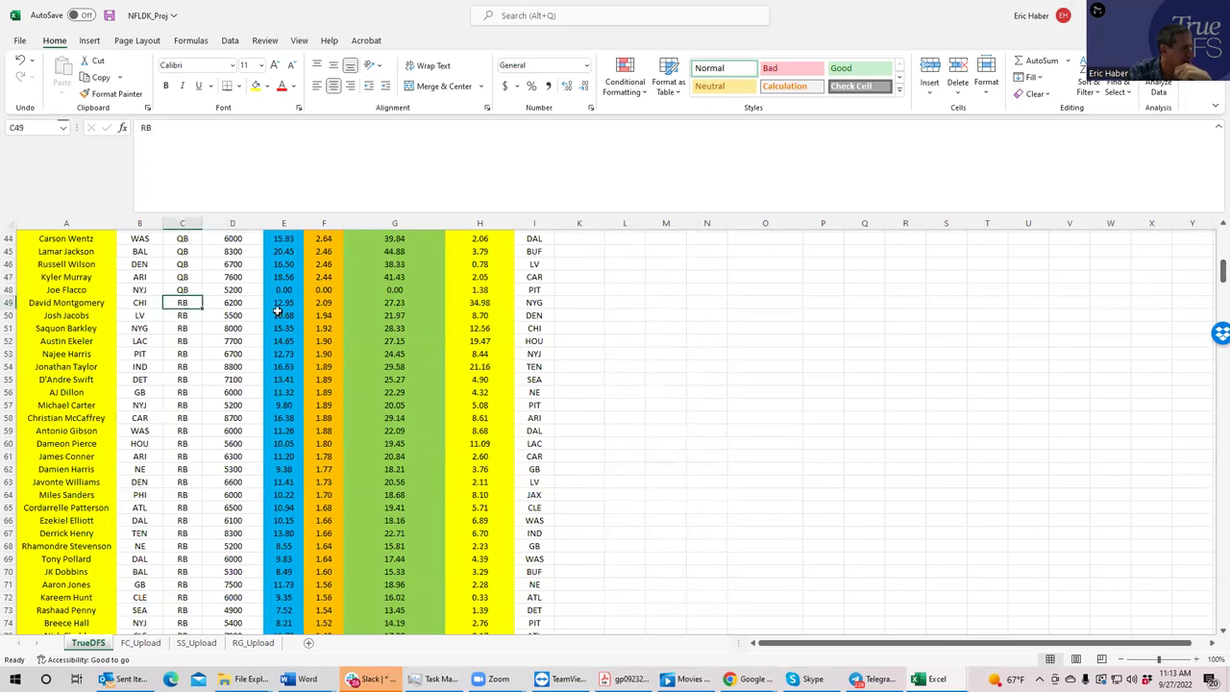
pyautogui.click(401, 302)
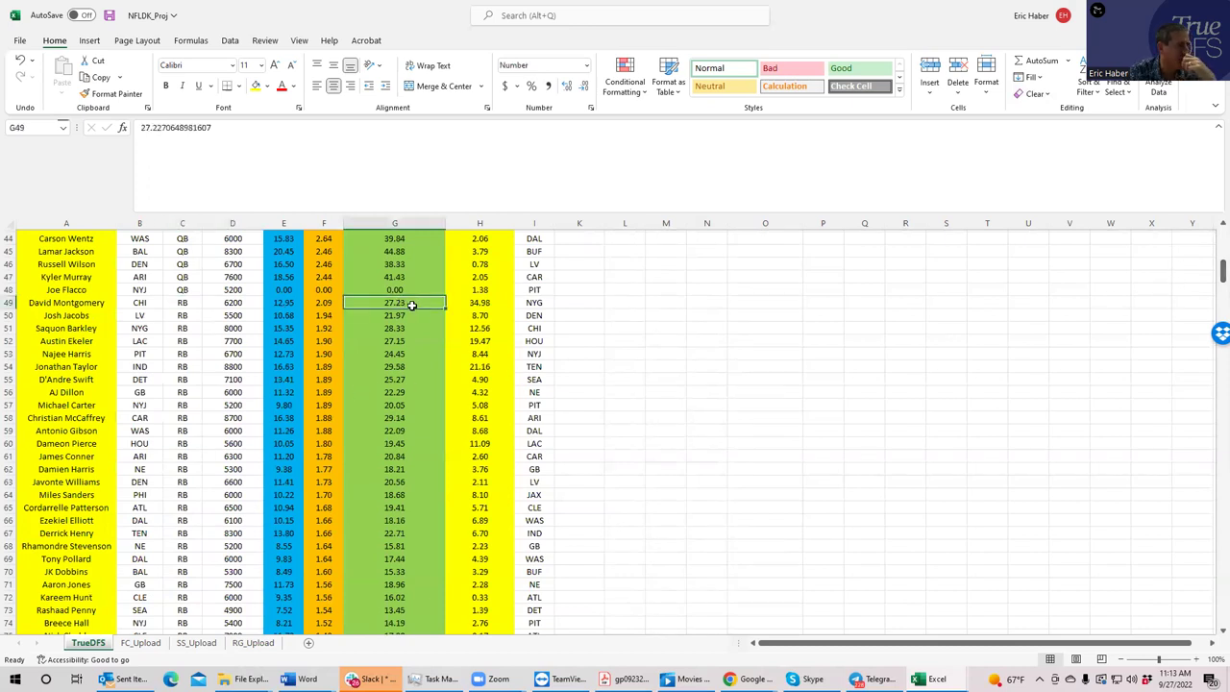
pyautogui.click(240, 316)
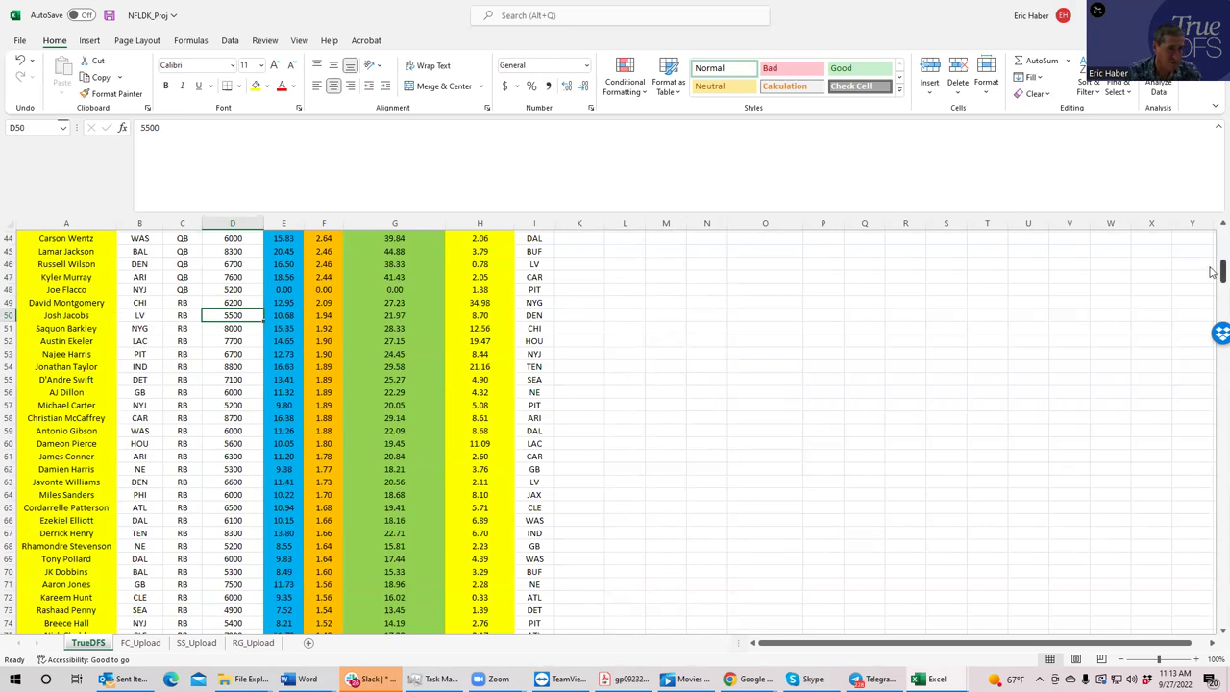
# - In the tight end group, check TJ Hockenson's Sheets Value Score, Gerald Everett's and Dawson Knox's pp$, and Everett's DK salary
pyautogui.moveTo(1212, 272); pyautogui.dragTo(1185, 369)
pyautogui.click(397, 382)
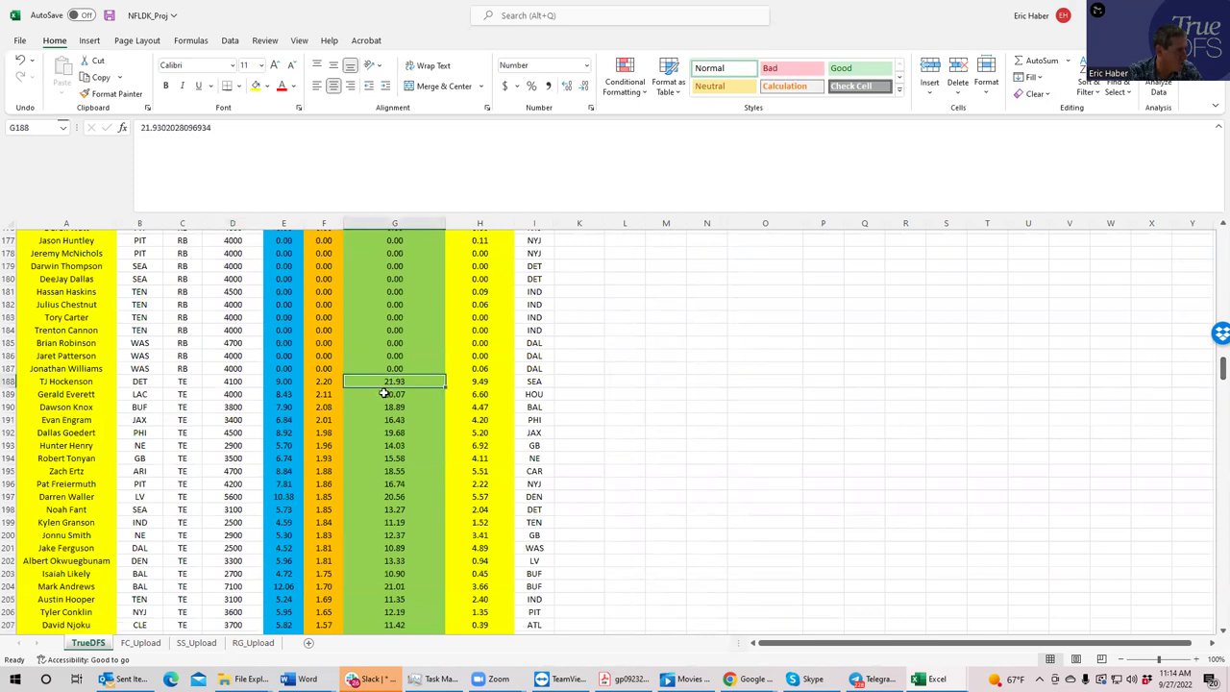
pyautogui.click(326, 393)
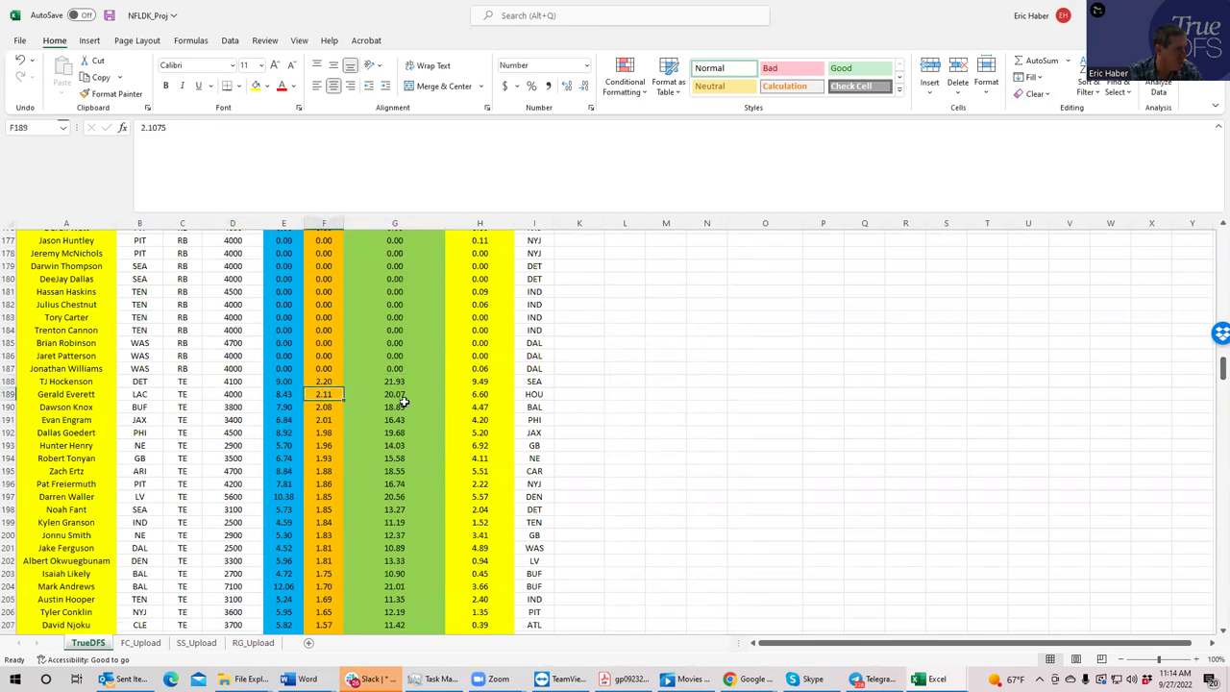
pyautogui.click(326, 405)
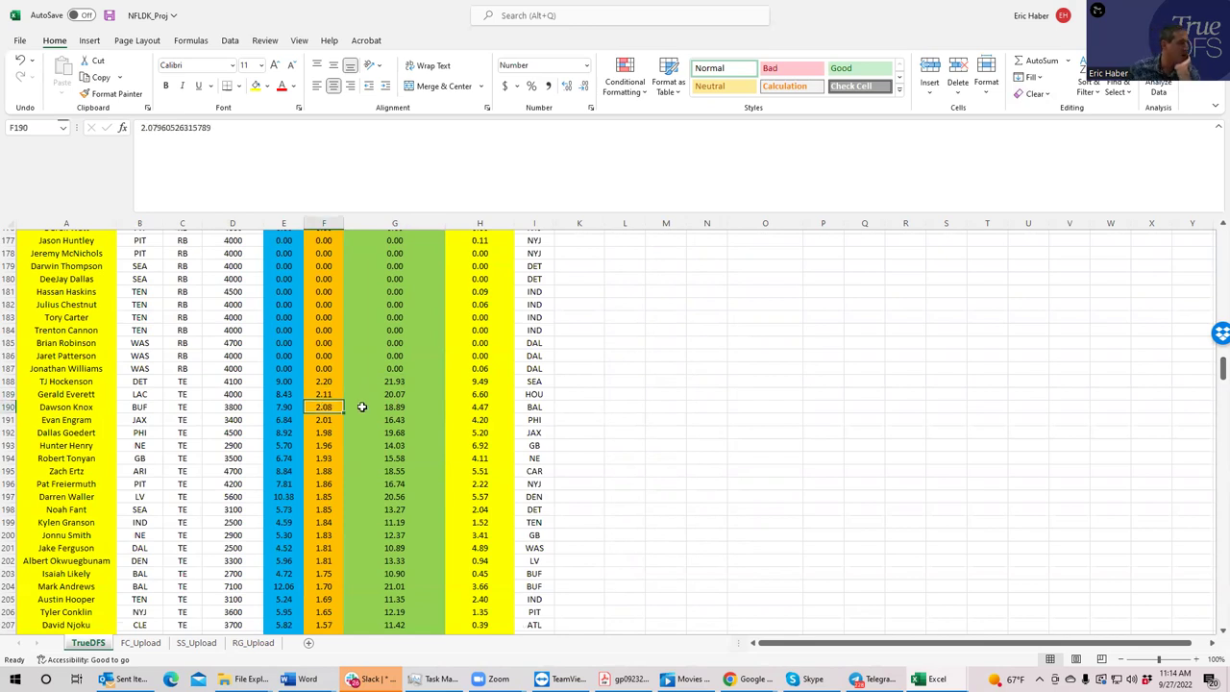
pyautogui.click(236, 389)
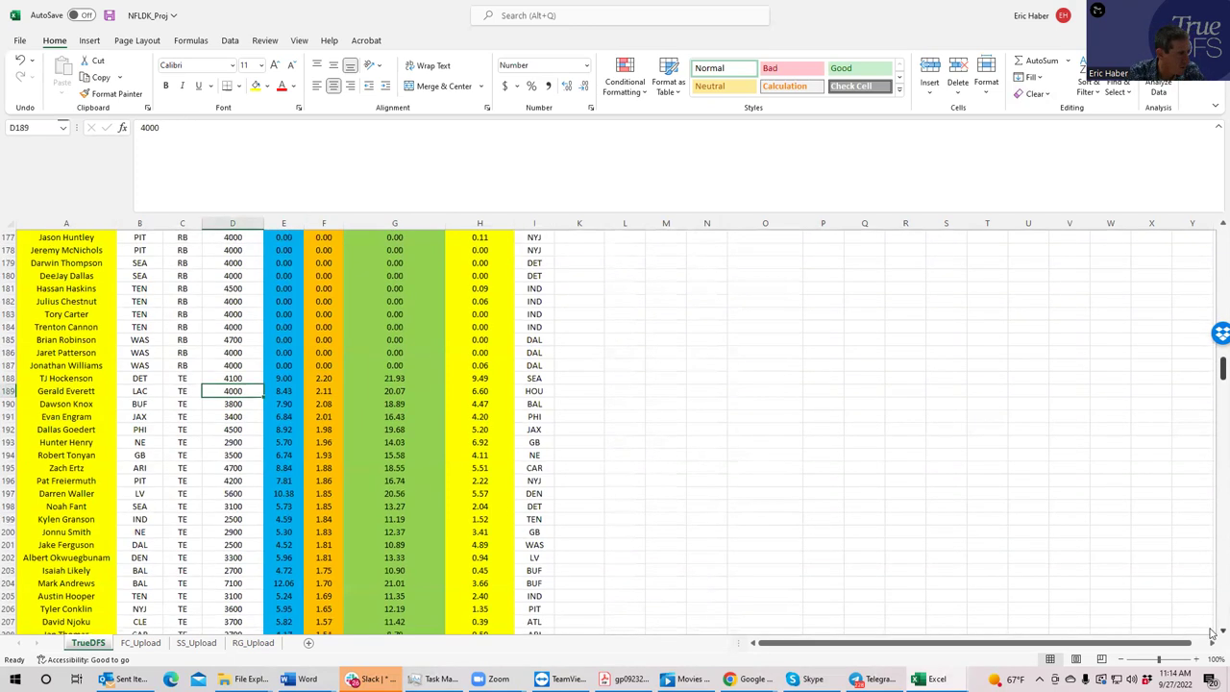
# - In the wide receiver group, check Nelson Agholor's and Brandin Cooks' Sheets Value Scores and DK salaries, plus Stefon Diggs' DK salary
pyautogui.scroll(-2, 1189, 447)
pyautogui.moveTo(1211, 378); pyautogui.dragTo(1210, 459)
pyautogui.click(197, 486)
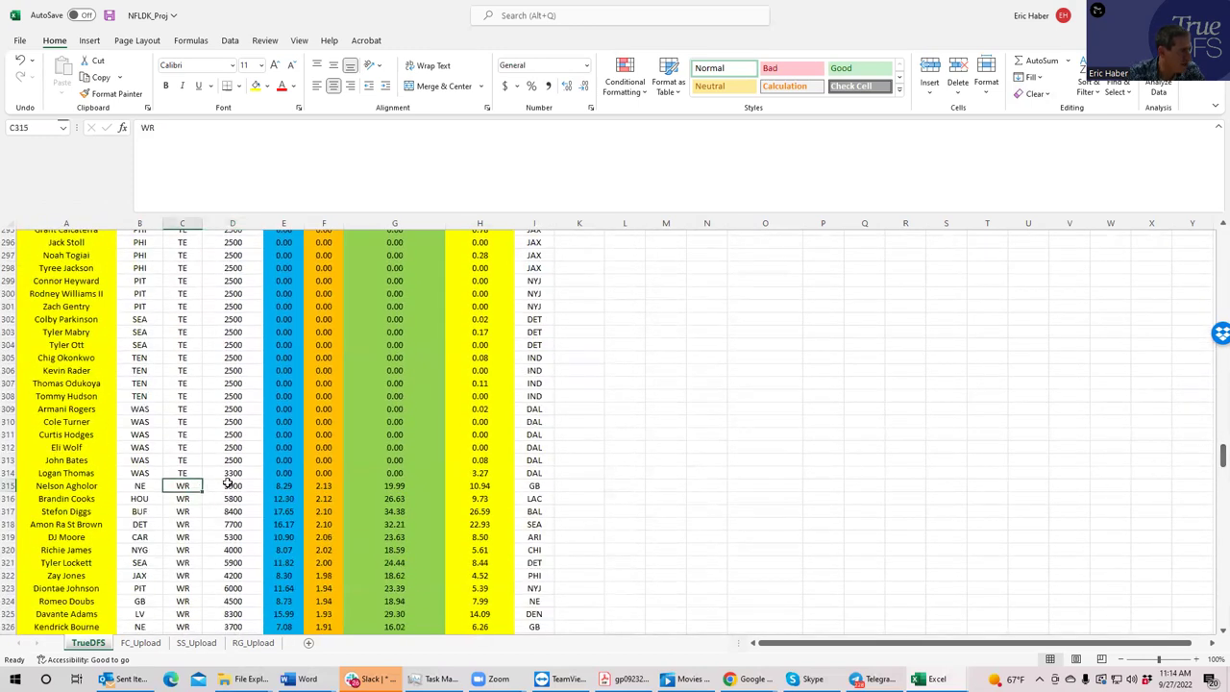
pyautogui.click(381, 488)
pyautogui.click(404, 500)
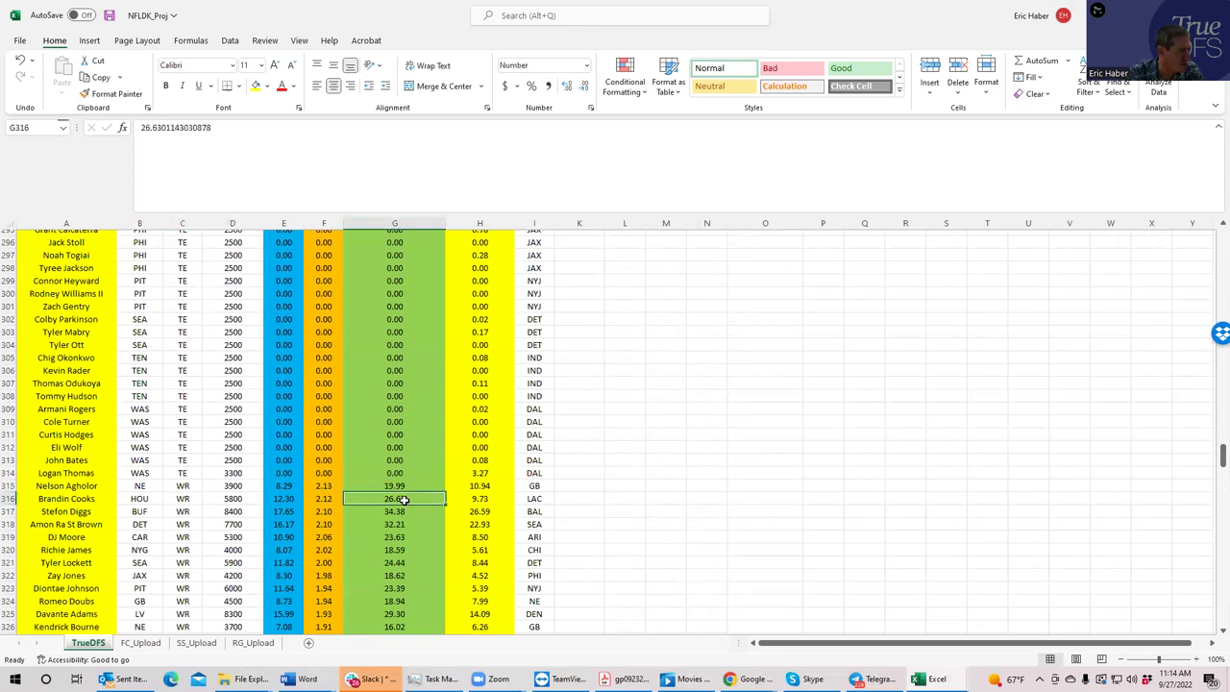
pyautogui.click(251, 485)
pyautogui.click(233, 498)
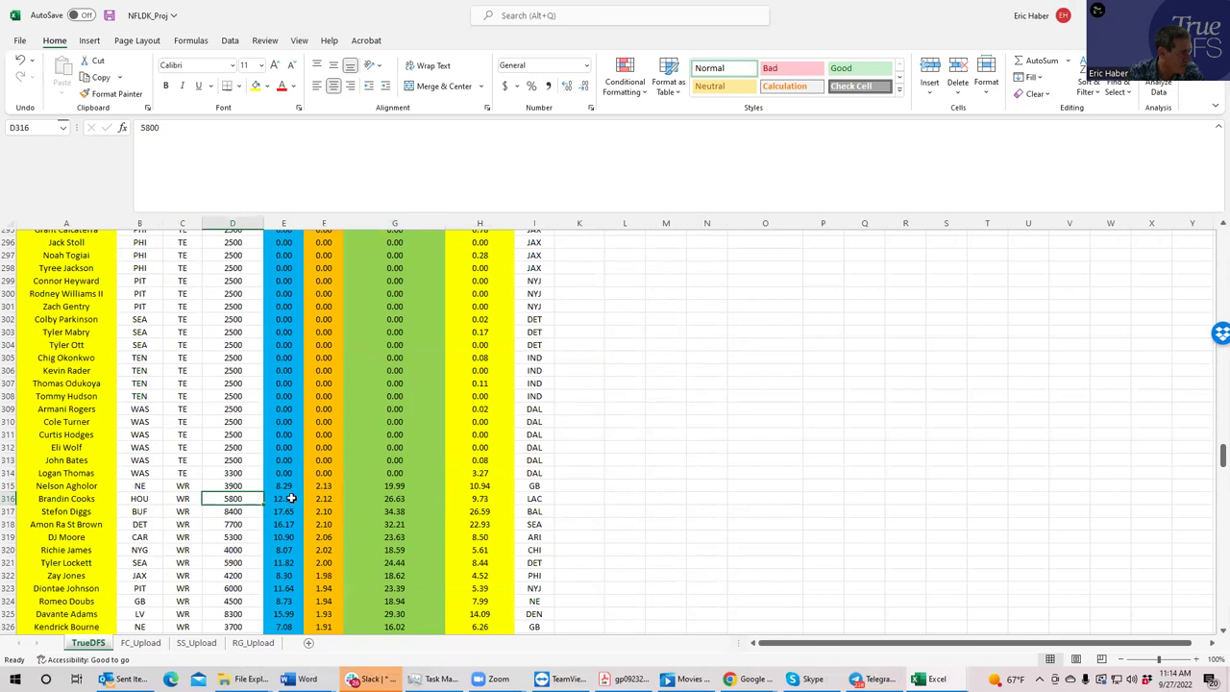
pyautogui.click(225, 512)
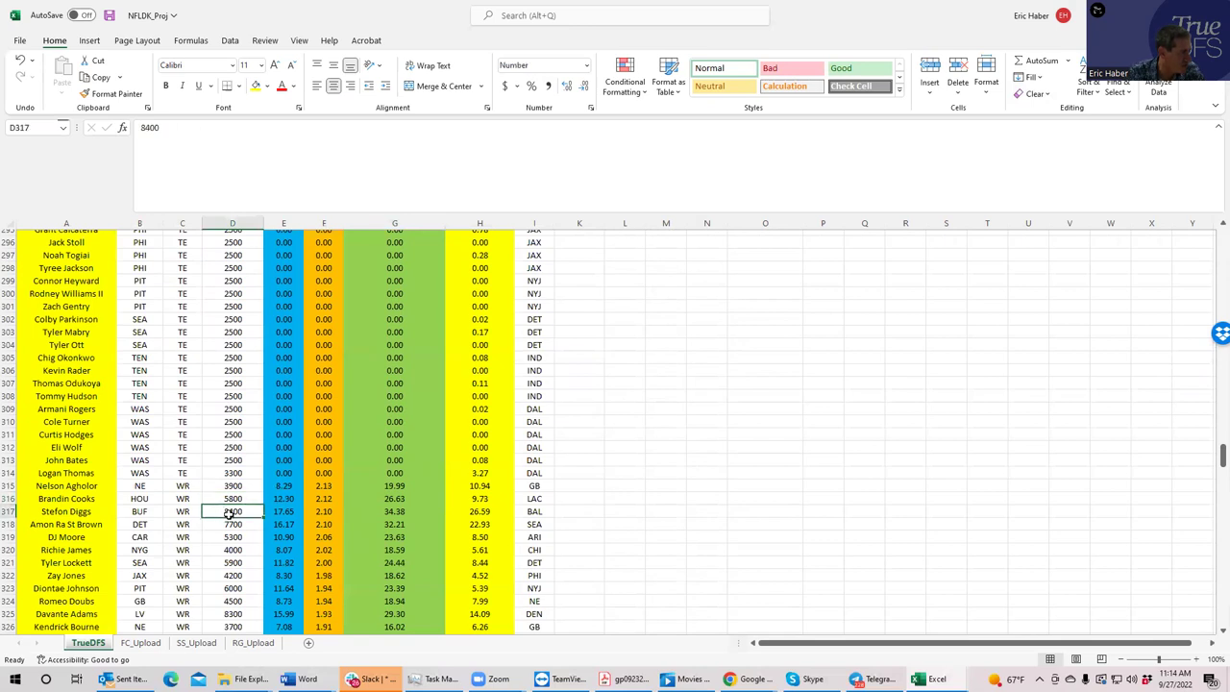
# - Check the DK salaries of Amon Ra St Brown, DJ Moore and Richie James, James' Sheets Value Score and Zay Jones' projection
pyautogui.click(231, 524)
pyautogui.click(232, 538)
pyautogui.click(237, 551)
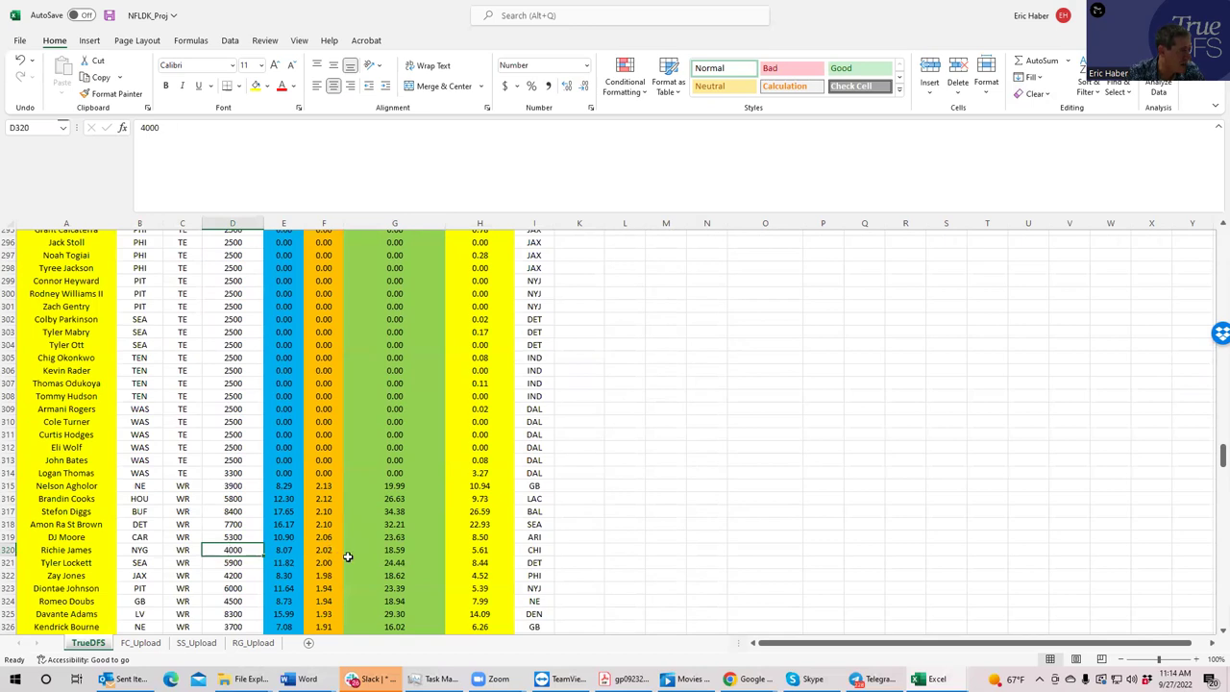
pyautogui.click(393, 548)
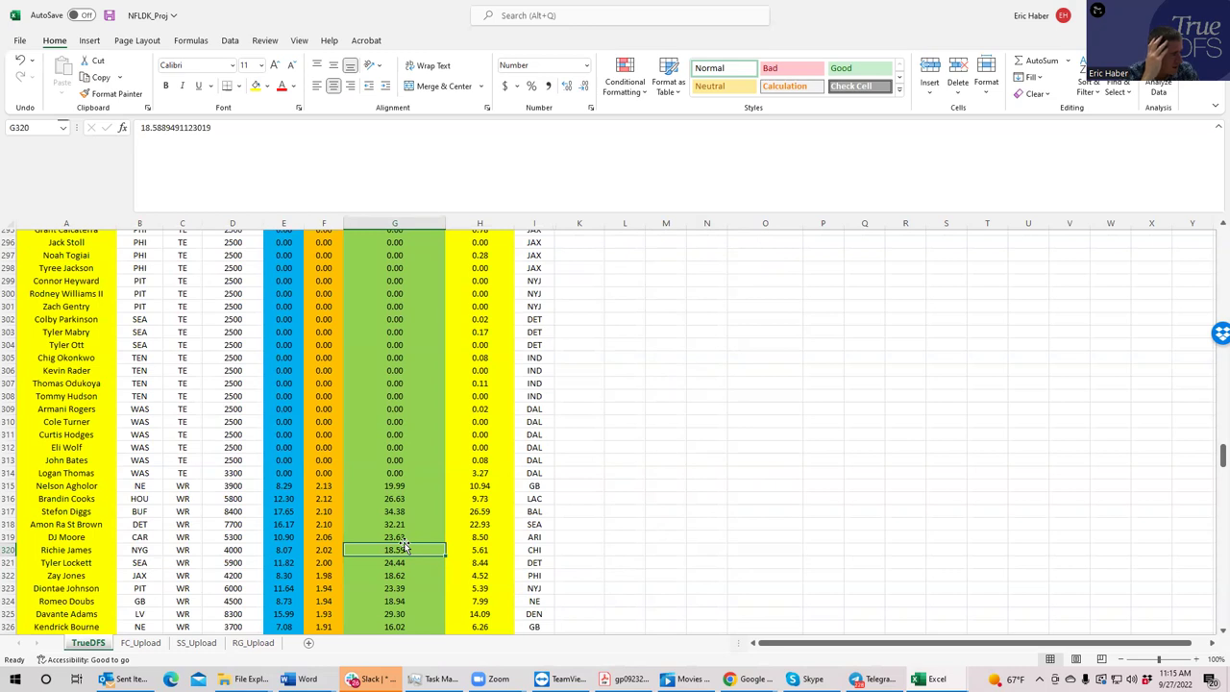
pyautogui.moveTo(406, 546); pyautogui.dragTo(277, 577)
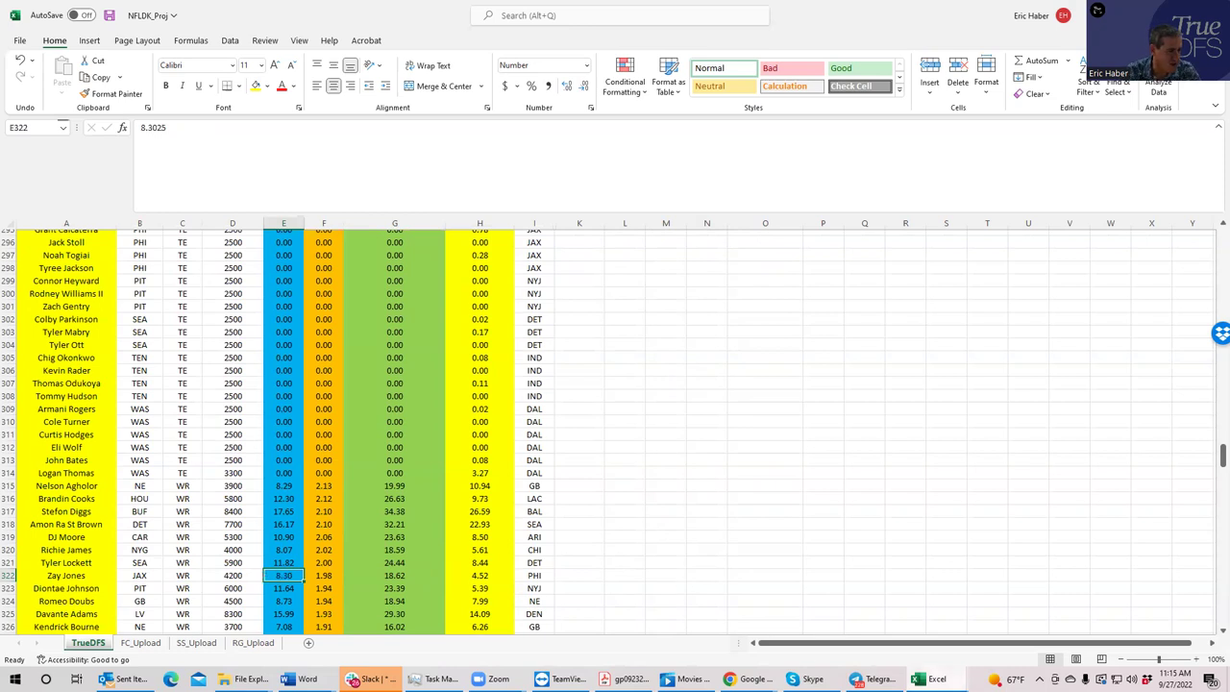
# - Switch to the NFLDK_Stacks workbook, maximize it and bring the second stack table, starting at column L, into view
pyautogui.click(925, 678)
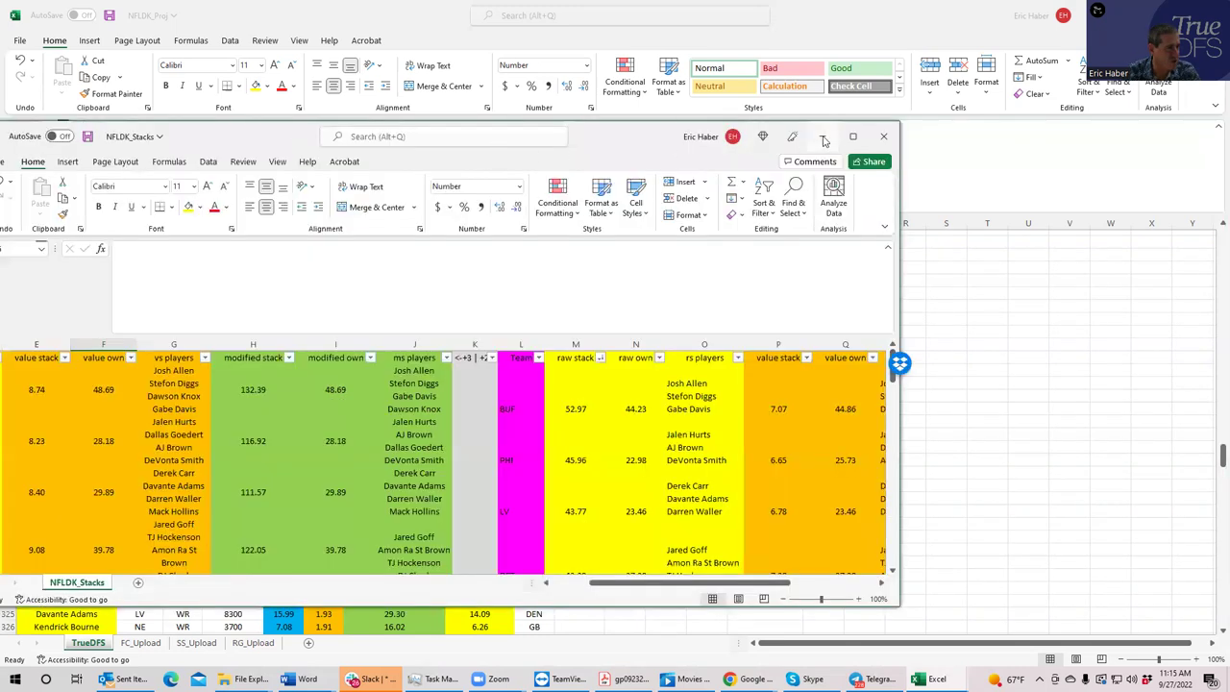
pyautogui.click(853, 141)
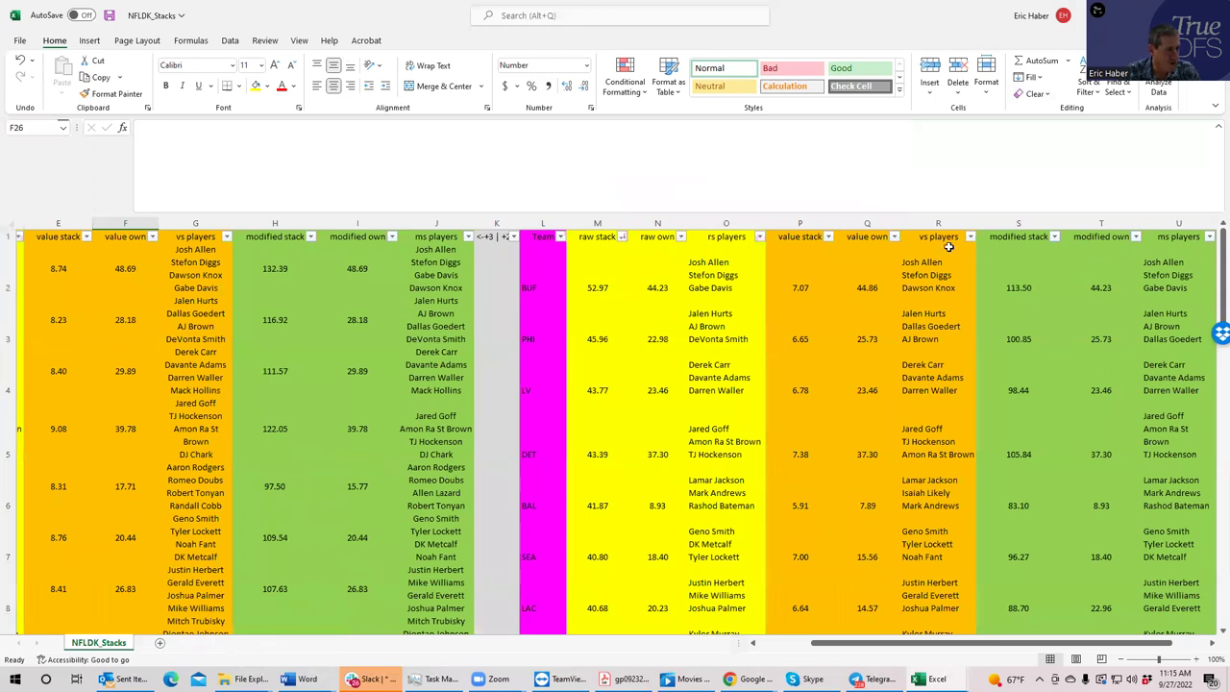
pyautogui.moveTo(860, 642); pyautogui.dragTo(772, 651)
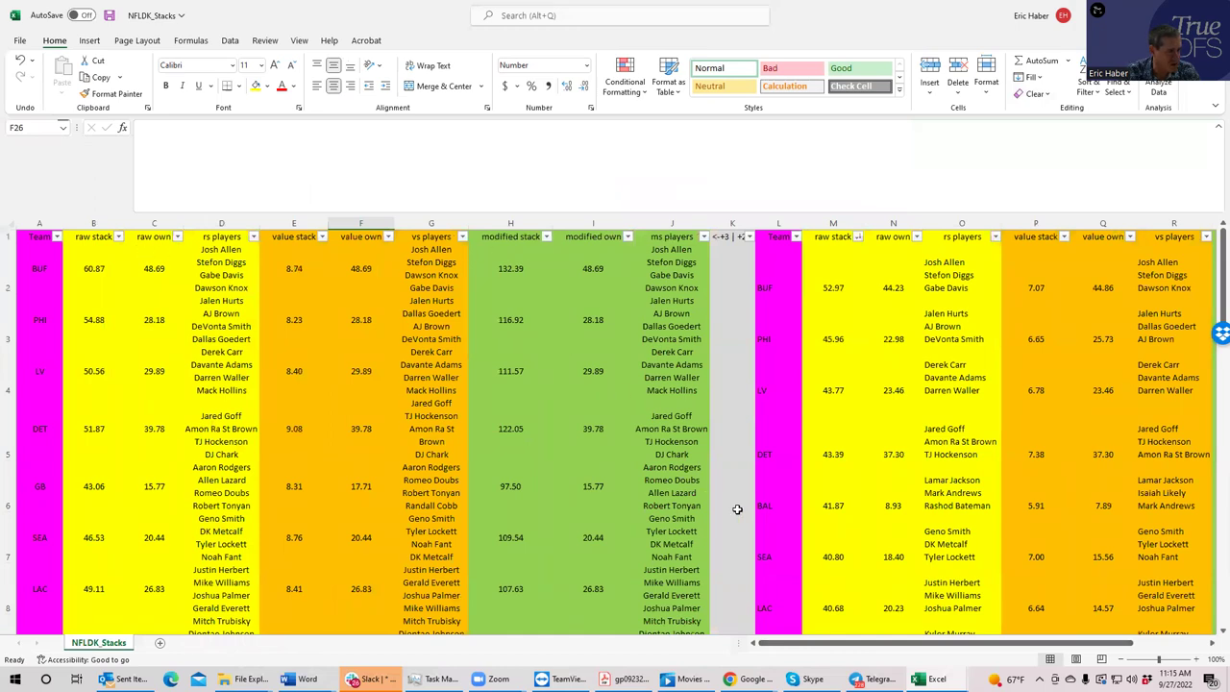
pyautogui.moveTo(836, 645); pyautogui.dragTo(916, 646)
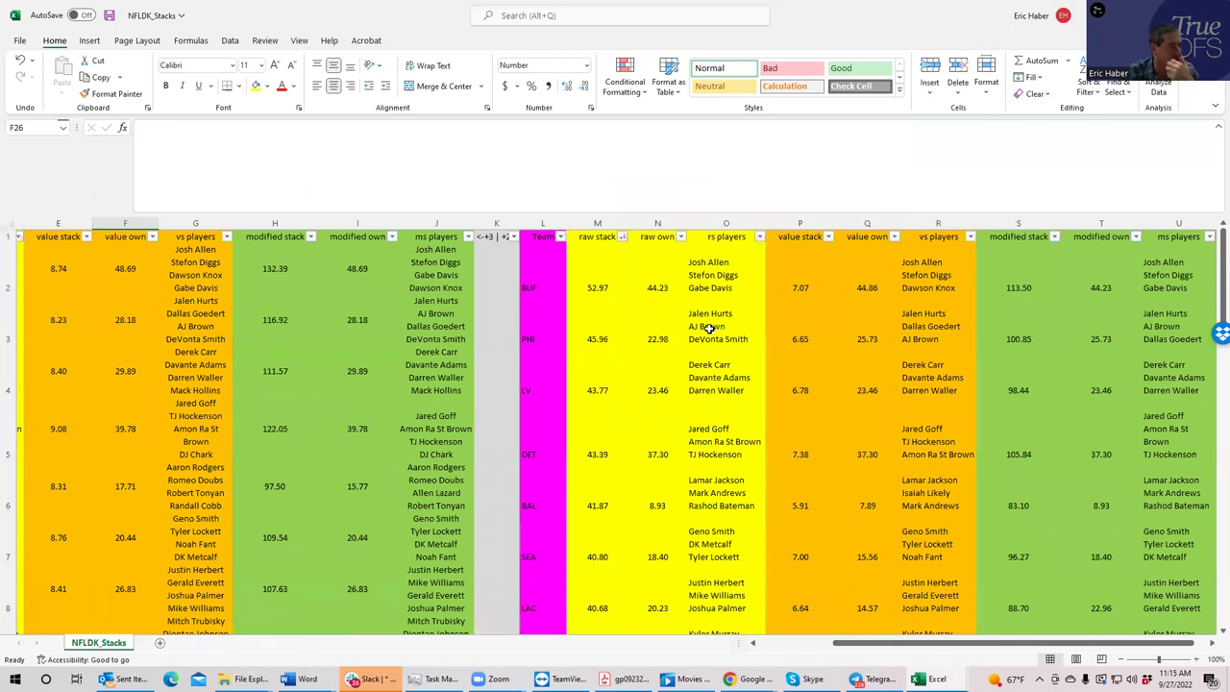
# - Sort the second stack table by raw stack from largest to smallest and compare the BUF and PHI raw stack scores
pyautogui.click(623, 236)
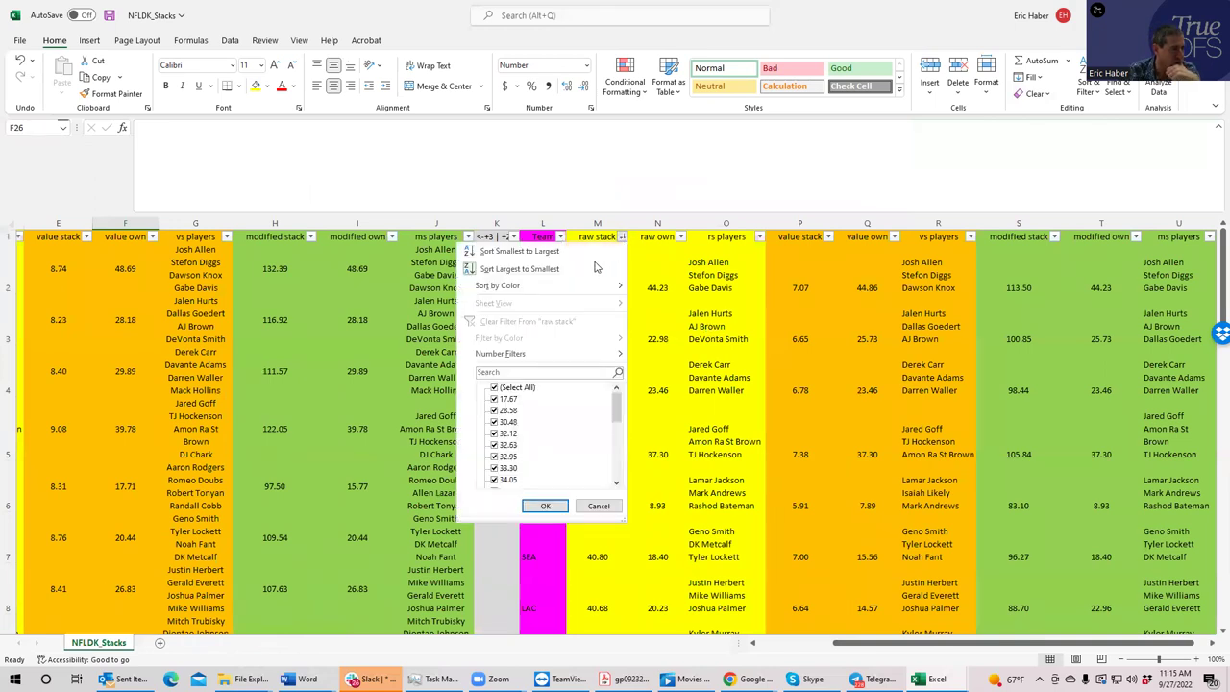
pyautogui.click(584, 271)
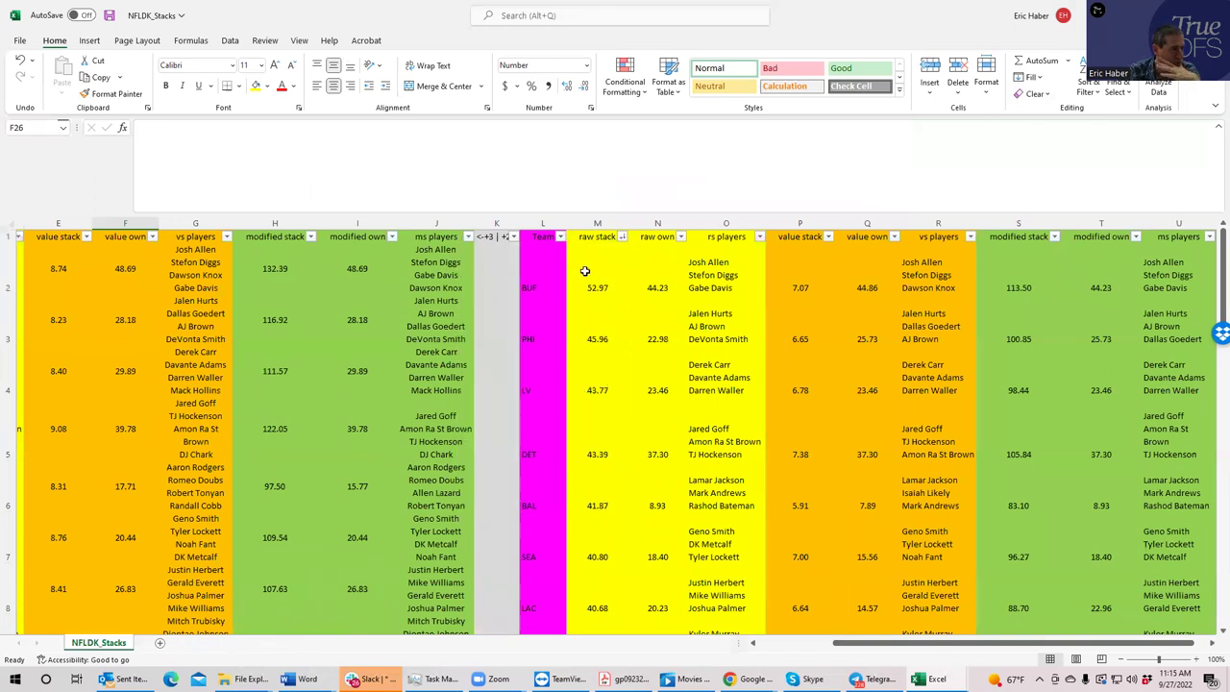
pyautogui.click(529, 294)
pyautogui.click(535, 348)
pyautogui.click(592, 321)
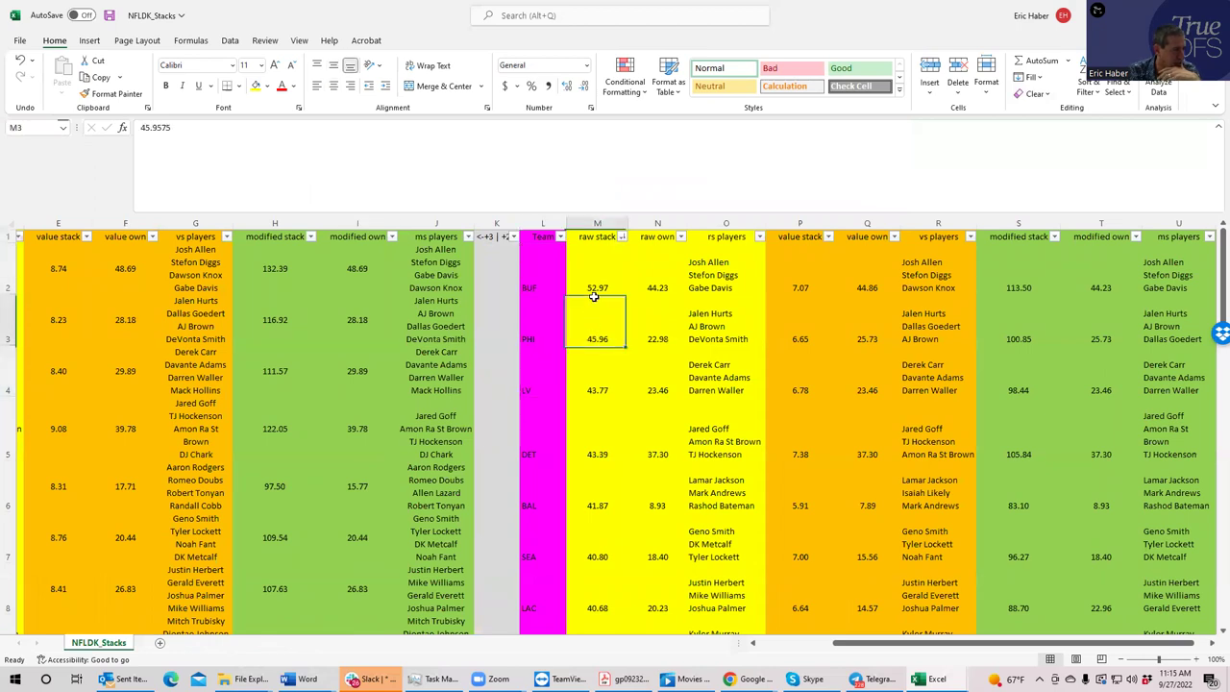
pyautogui.click(597, 285)
pyautogui.click(596, 326)
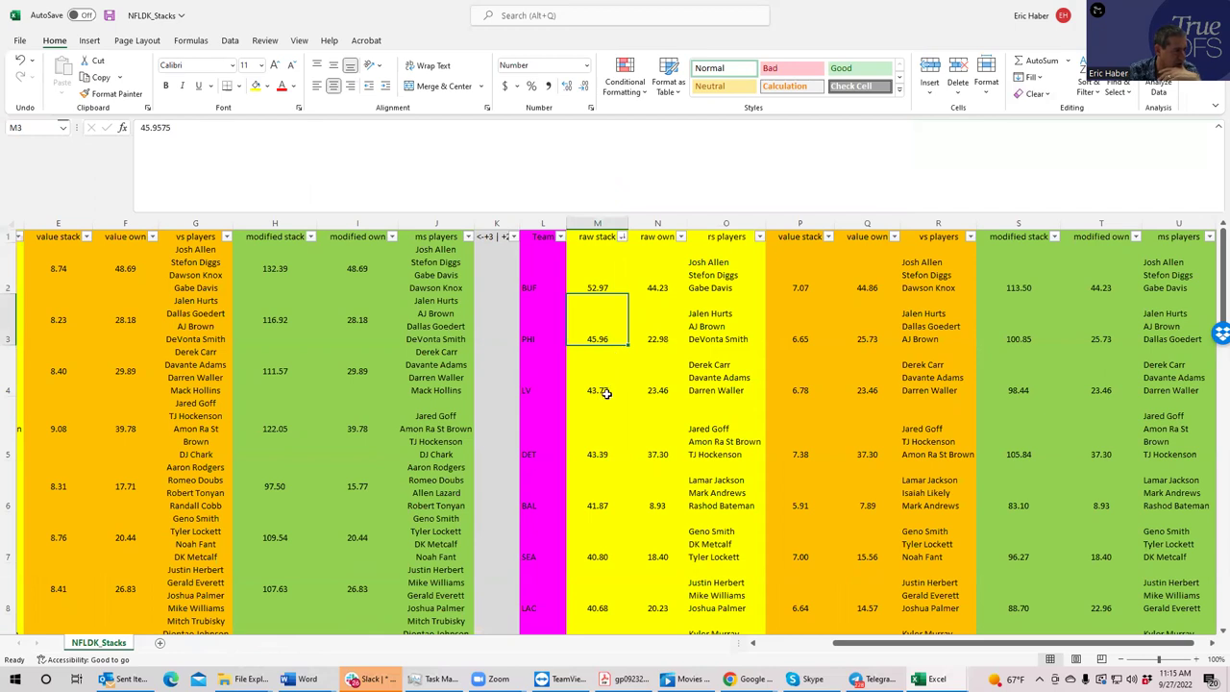
# - Compare the raw stack scores of PHI, LV and DET in the second stack table
pyautogui.click(599, 456)
pyautogui.click(591, 343)
pyautogui.click(595, 387)
pyautogui.click(595, 446)
pyautogui.click(596, 394)
pyautogui.click(604, 444)
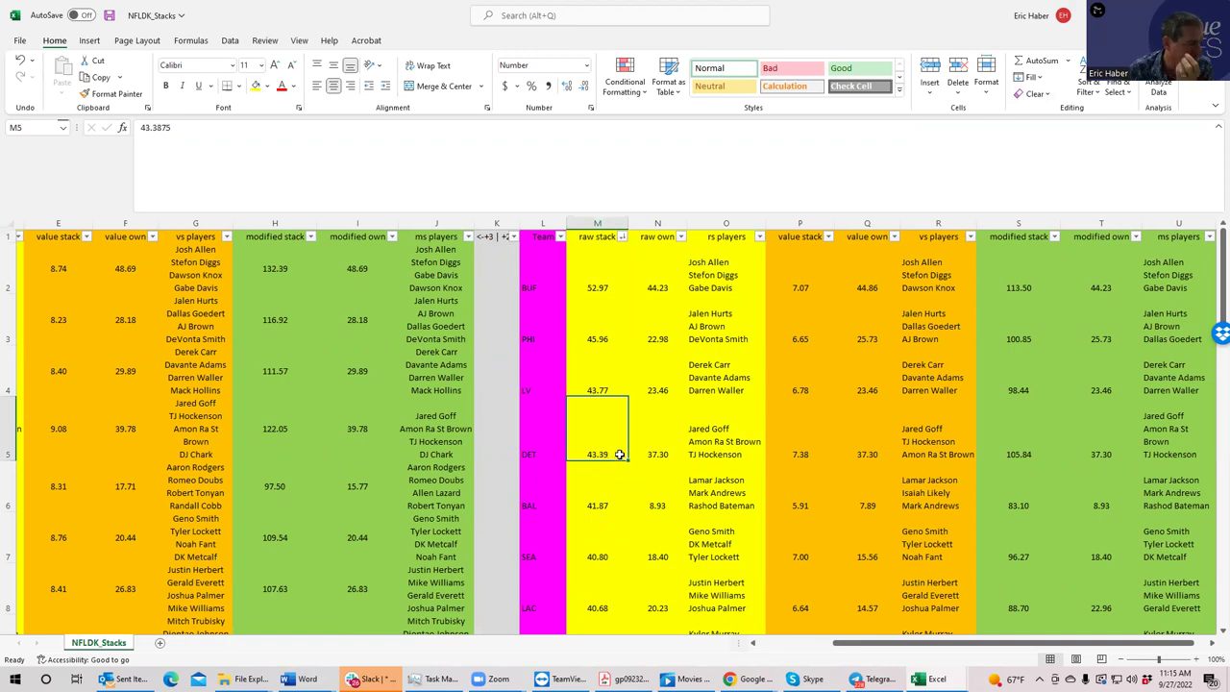
# - Compare the raw own values of LV, DET and PHI, and recheck the LV and DET raw stack scores
pyautogui.click(660, 386)
pyautogui.click(655, 452)
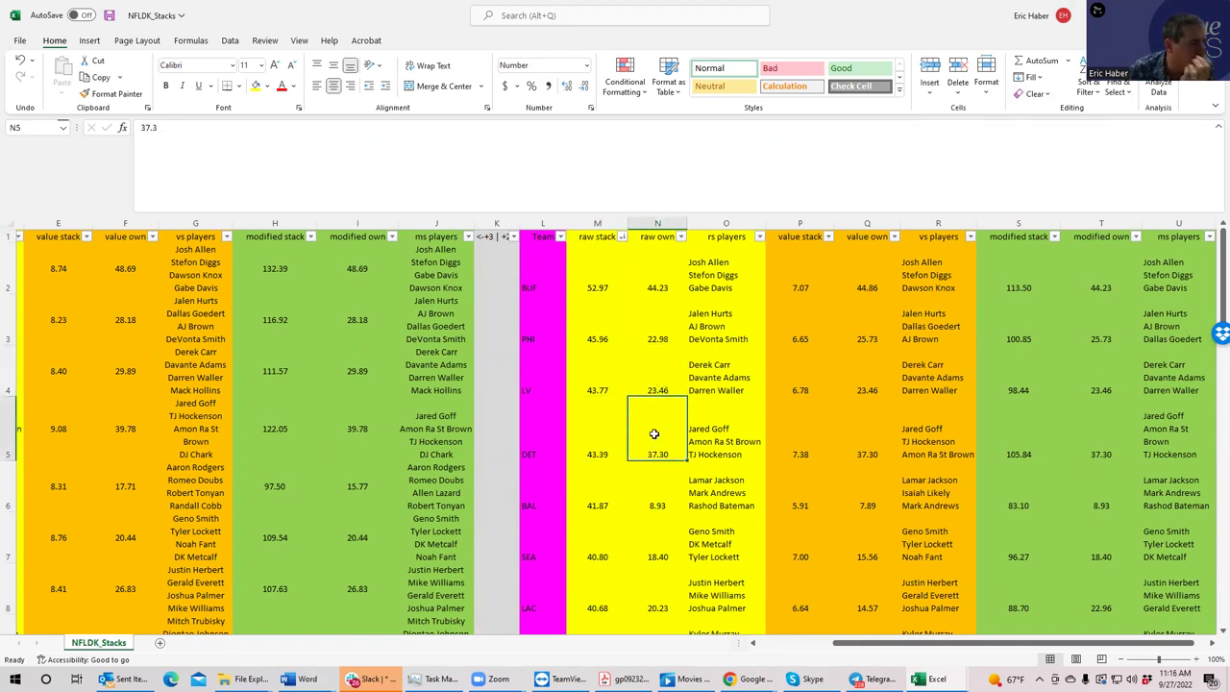
pyautogui.click(649, 300)
pyautogui.click(653, 379)
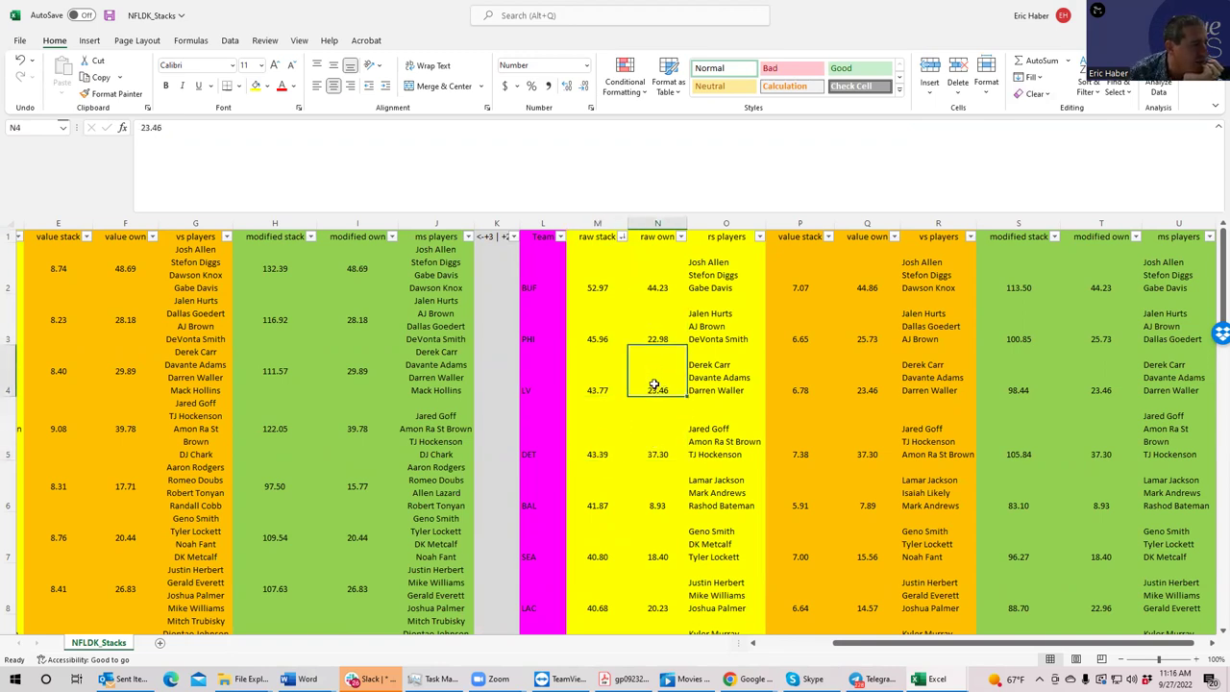
pyautogui.moveTo(595, 432); pyautogui.dragTo(595, 390)
pyautogui.click(656, 392)
pyautogui.click(586, 456)
# - Compare BUF's raw stack score with PHI's, and check PHI's raw own value and rs players
pyautogui.click(598, 287)
pyautogui.click(600, 332)
pyautogui.click(658, 344)
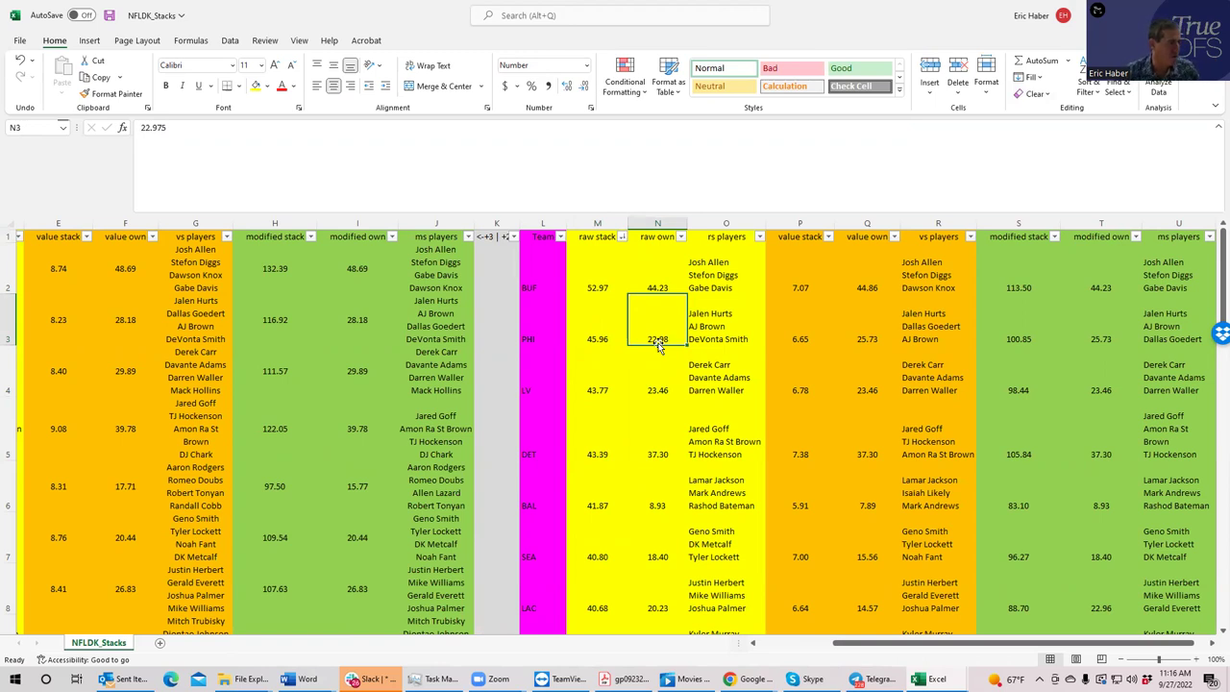
pyautogui.click(700, 323)
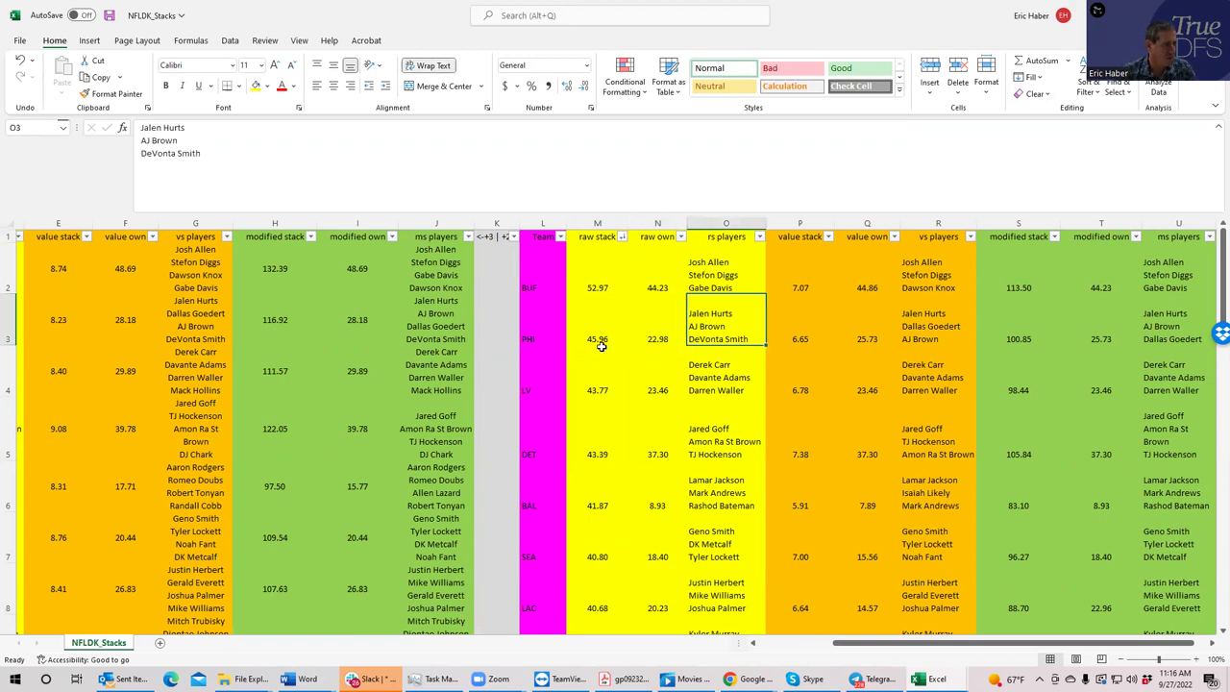
pyautogui.click(599, 339)
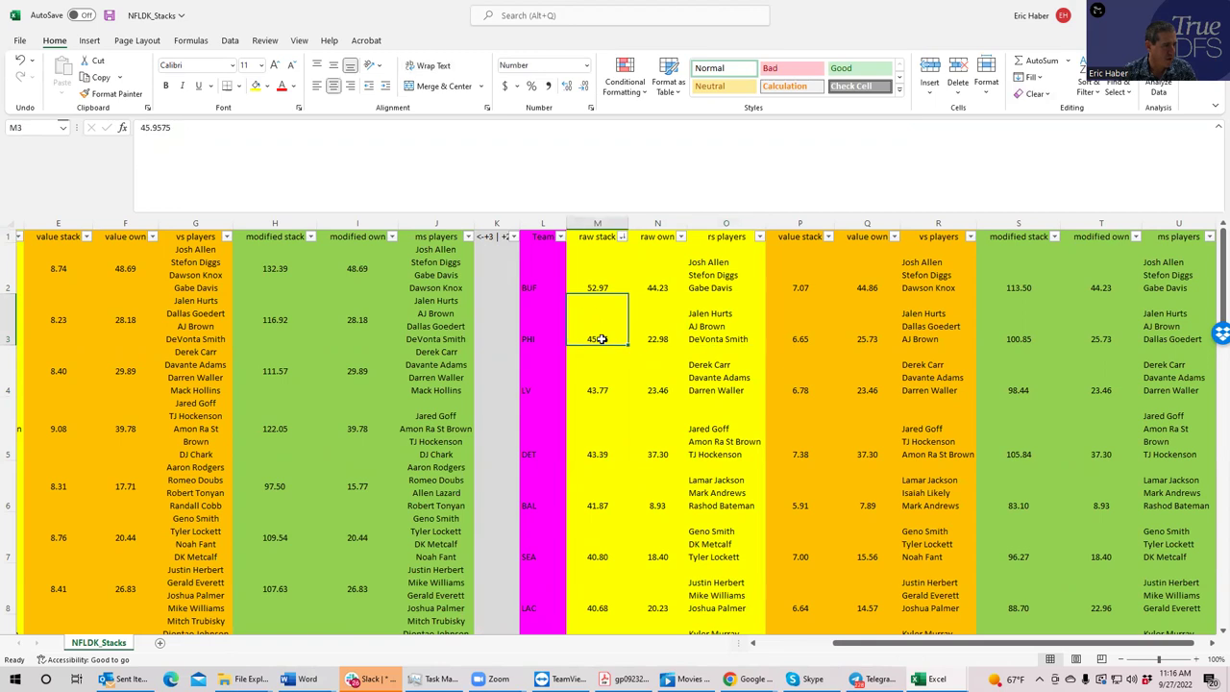
pyautogui.click(651, 338)
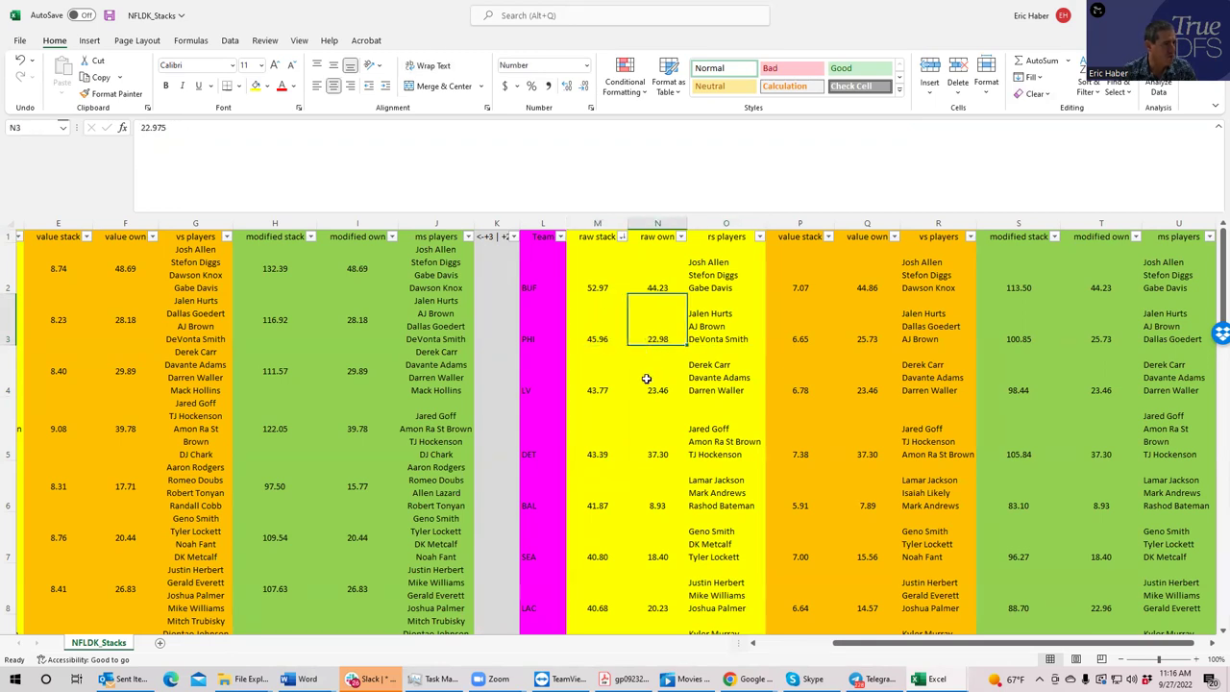
# - Check LV's raw stack score and raw own value, and compare its raw stack score with BUF's
pyautogui.click(588, 389)
pyautogui.click(661, 391)
pyautogui.click(603, 385)
pyautogui.click(597, 287)
pyautogui.click(610, 380)
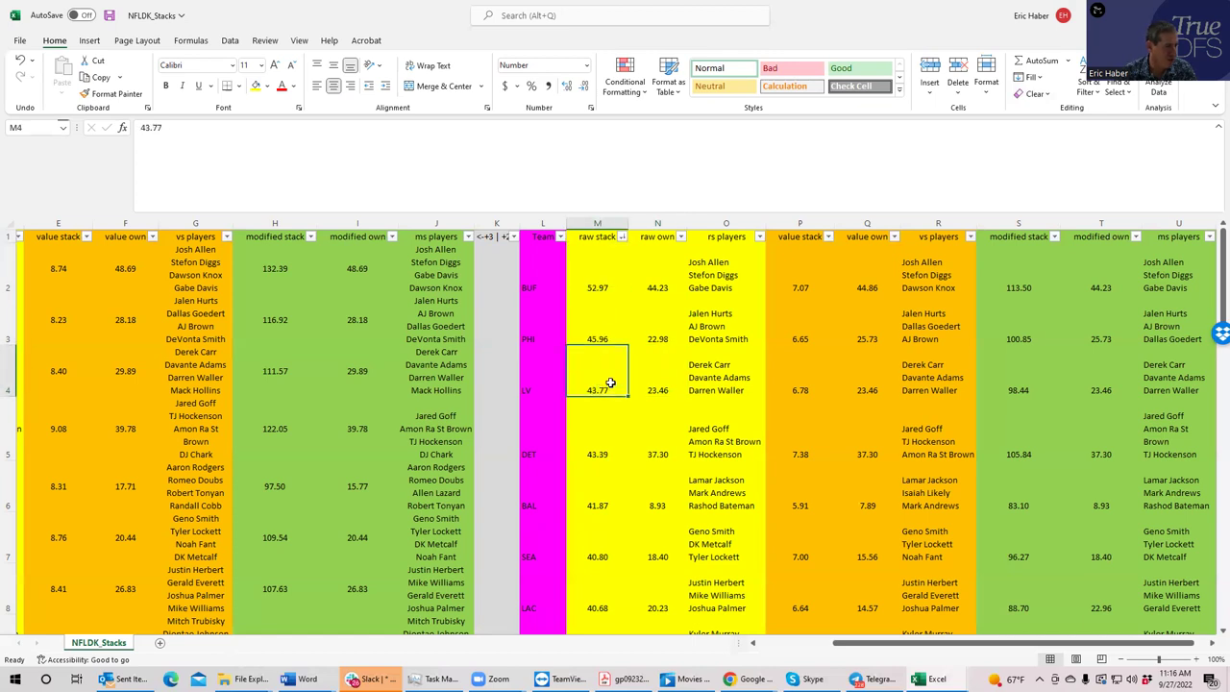
# - Go through the raw stack scores of BUF, PHI, LV, DET and BAL, and check DET's raw own value
pyautogui.click(592, 290)
pyautogui.click(598, 338)
pyautogui.click(602, 383)
pyautogui.click(611, 452)
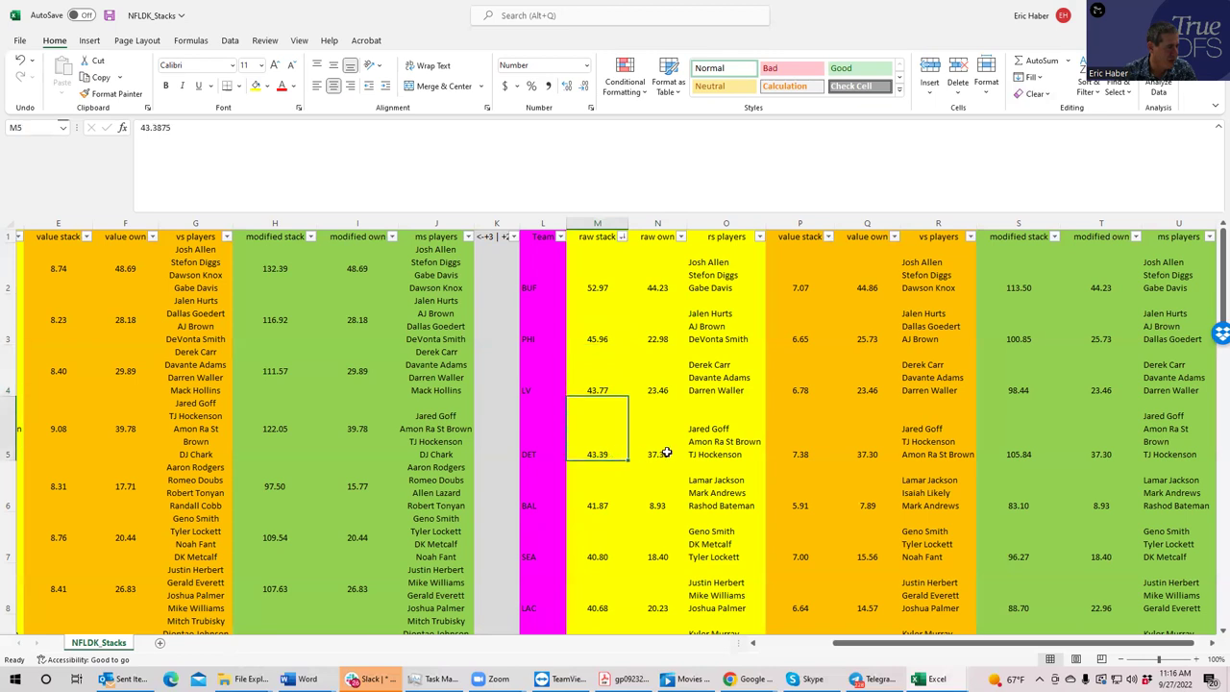
pyautogui.click(663, 453)
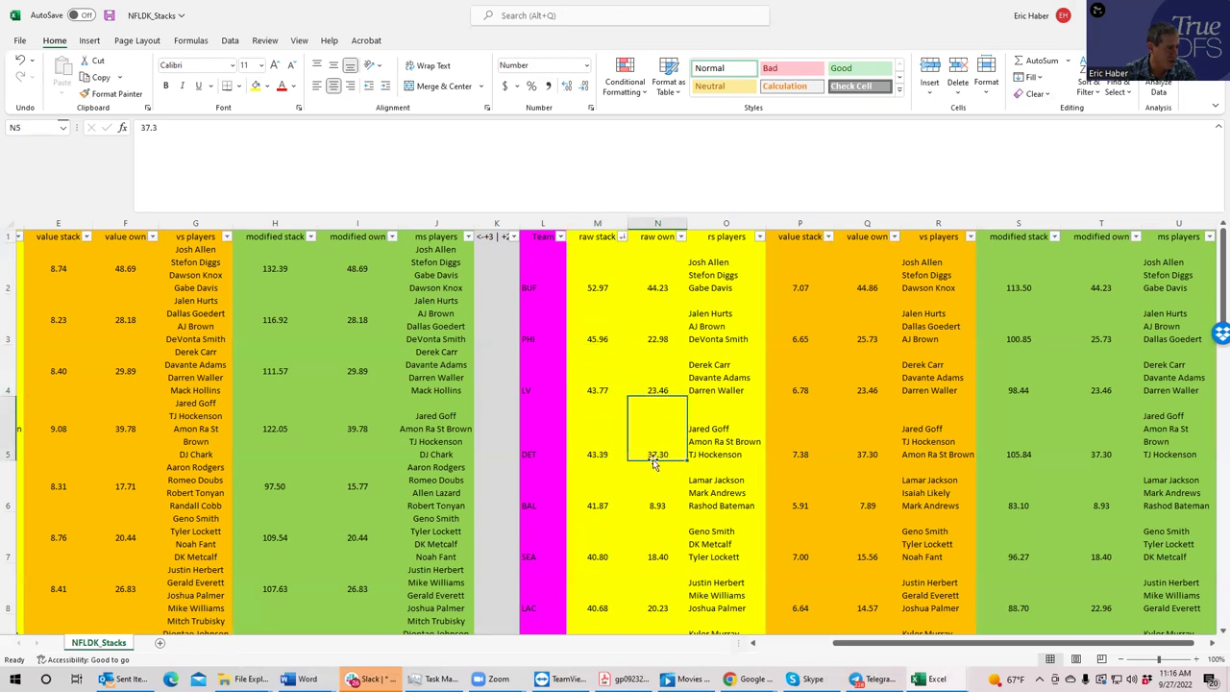
pyautogui.click(596, 494)
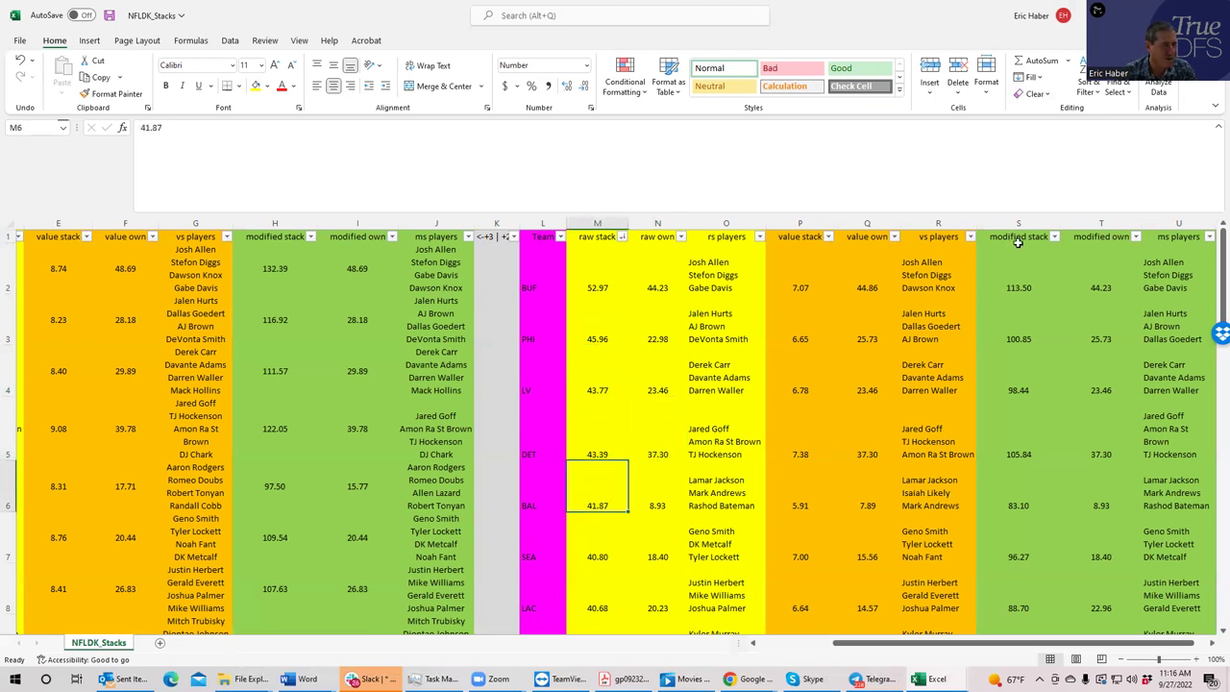
# - Sort the second stack table by modified stack from largest to smallest and review the order of its leading teams
pyautogui.click(1054, 242)
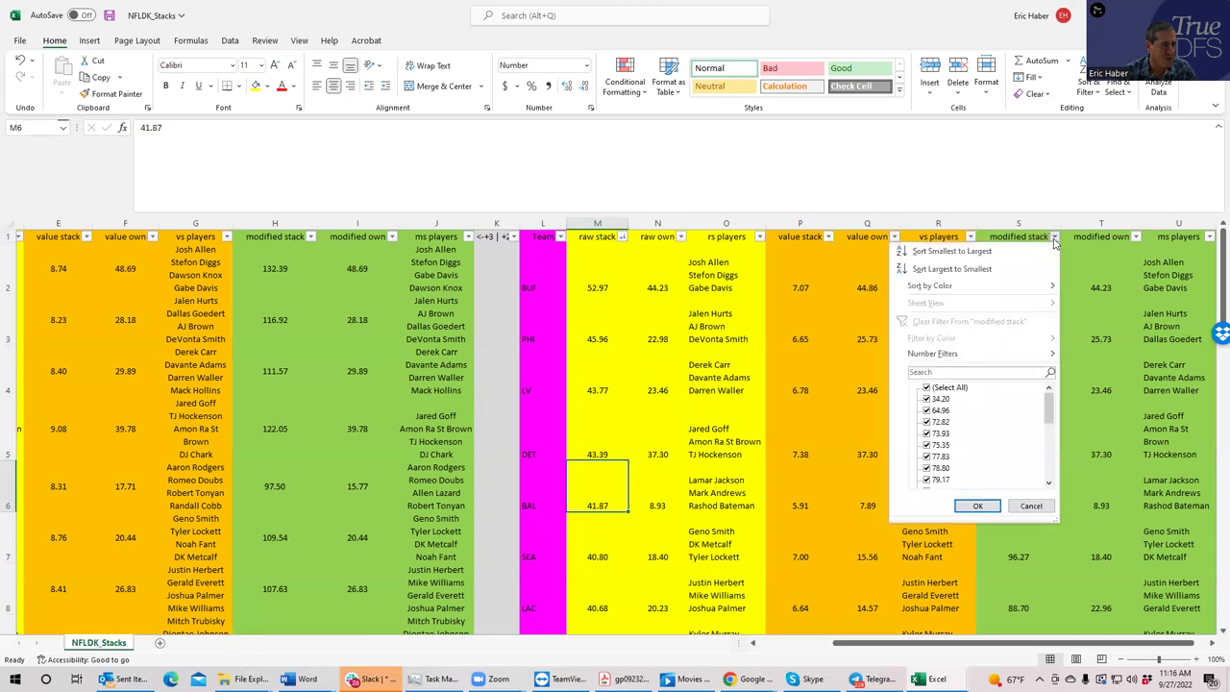
pyautogui.click(991, 267)
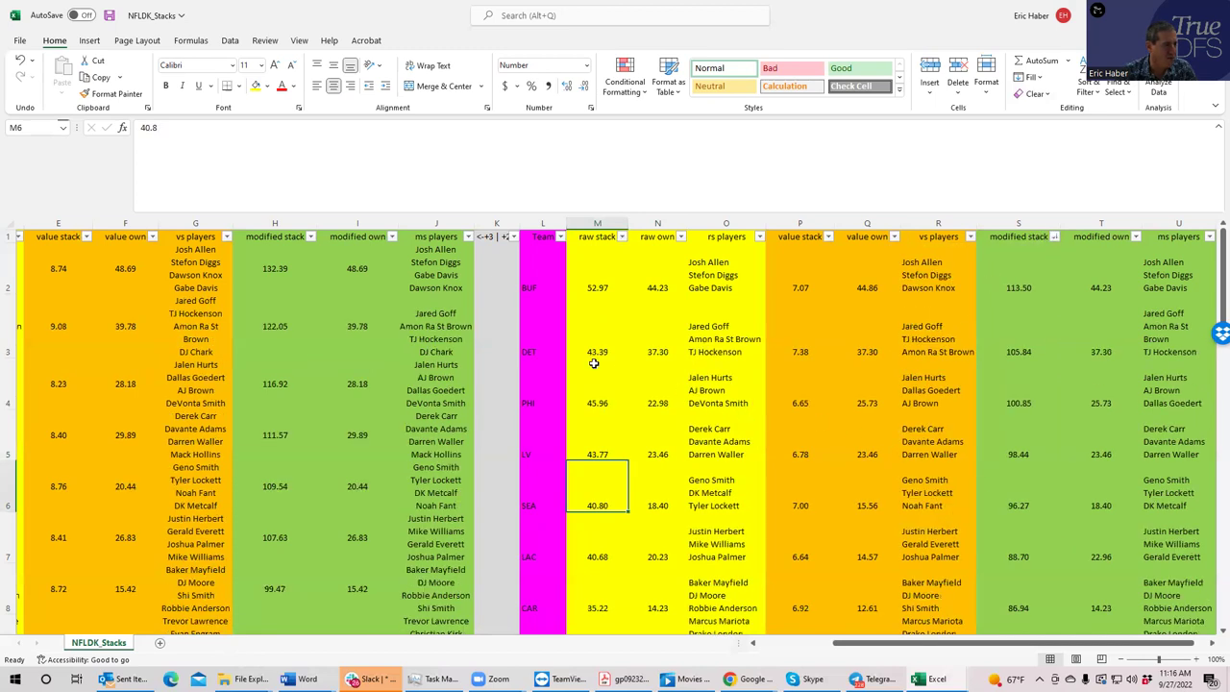
pyautogui.click(535, 318)
pyautogui.click(538, 291)
pyautogui.click(538, 345)
pyautogui.click(533, 406)
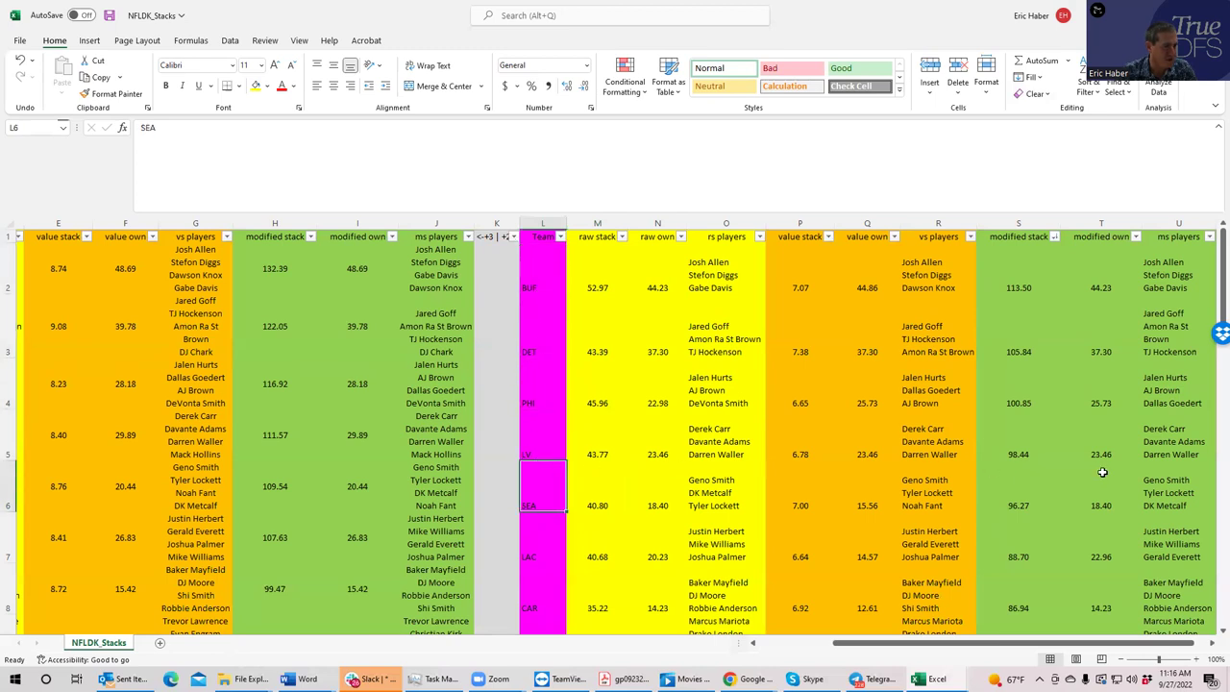
# - Check the modified stack score of the SEA stack in the second table
pyautogui.click(1022, 465)
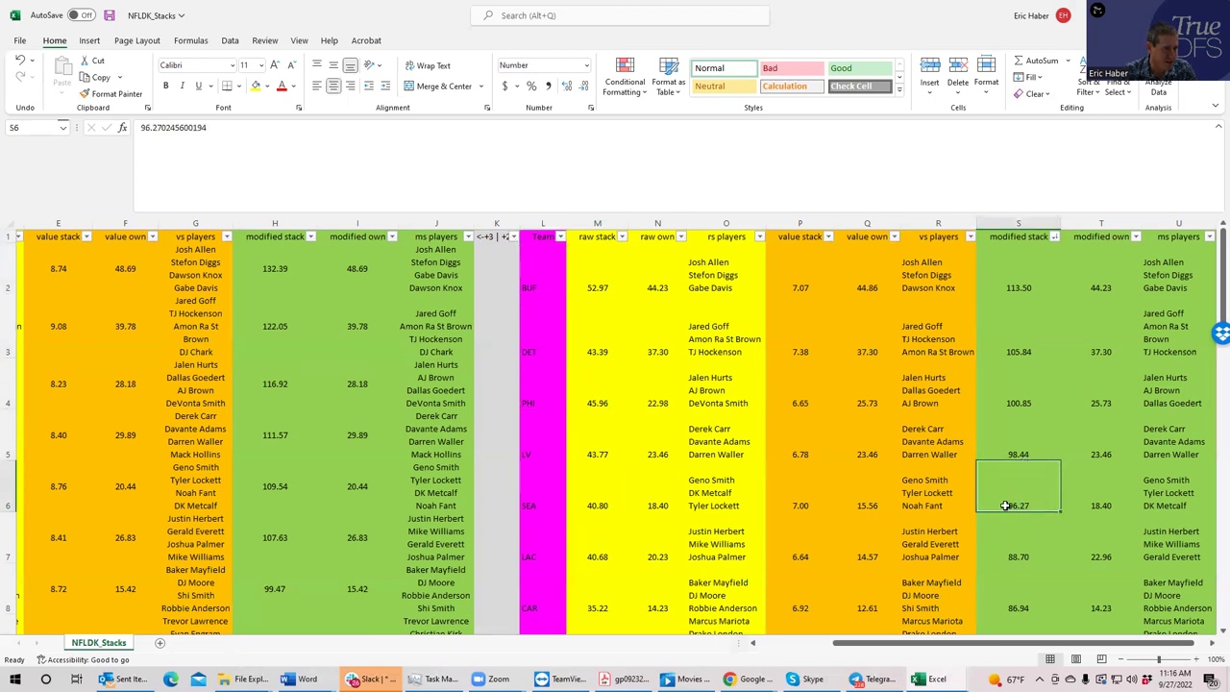
pyautogui.click(536, 492)
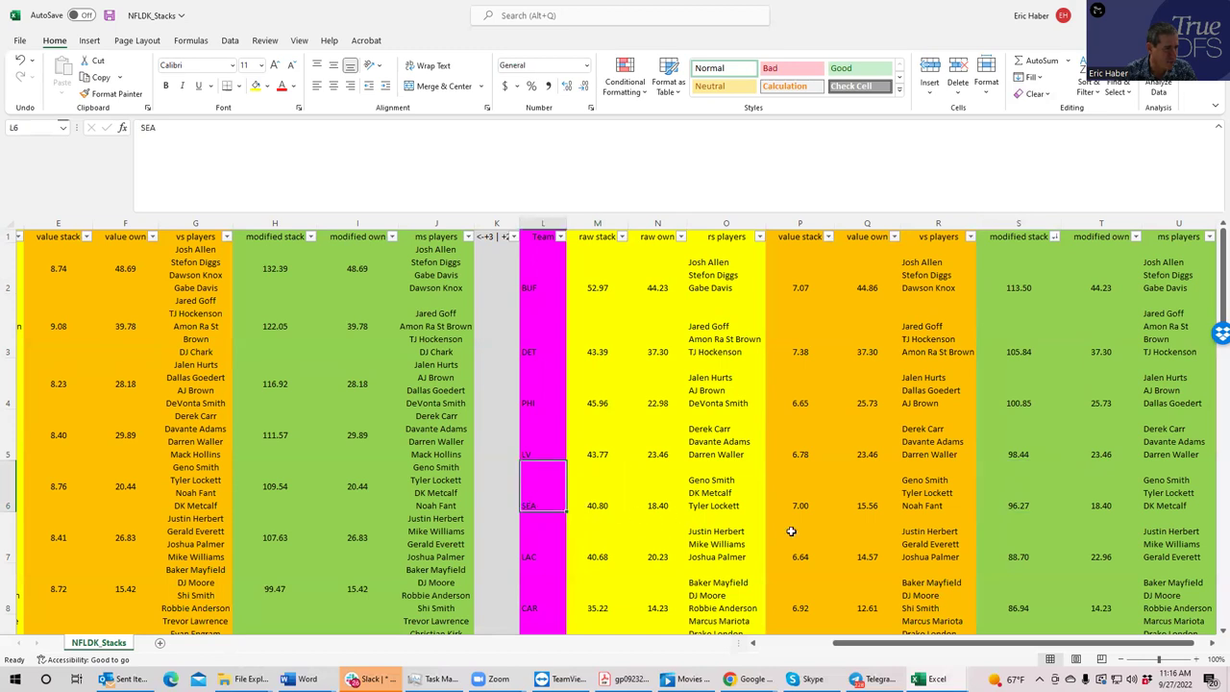
pyautogui.click(1016, 509)
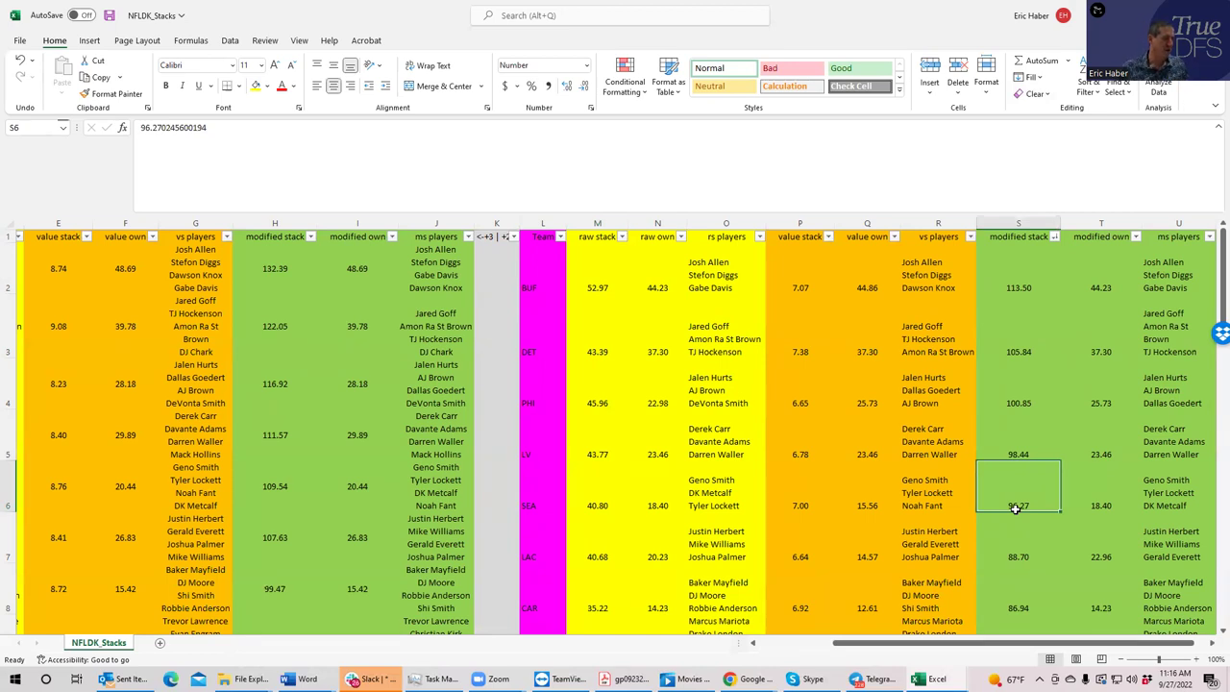
# - Review the DET, SEA and LV entries in the second table and check the LV stack's rs players
pyautogui.click(529, 355)
pyautogui.click(529, 504)
pyautogui.click(530, 447)
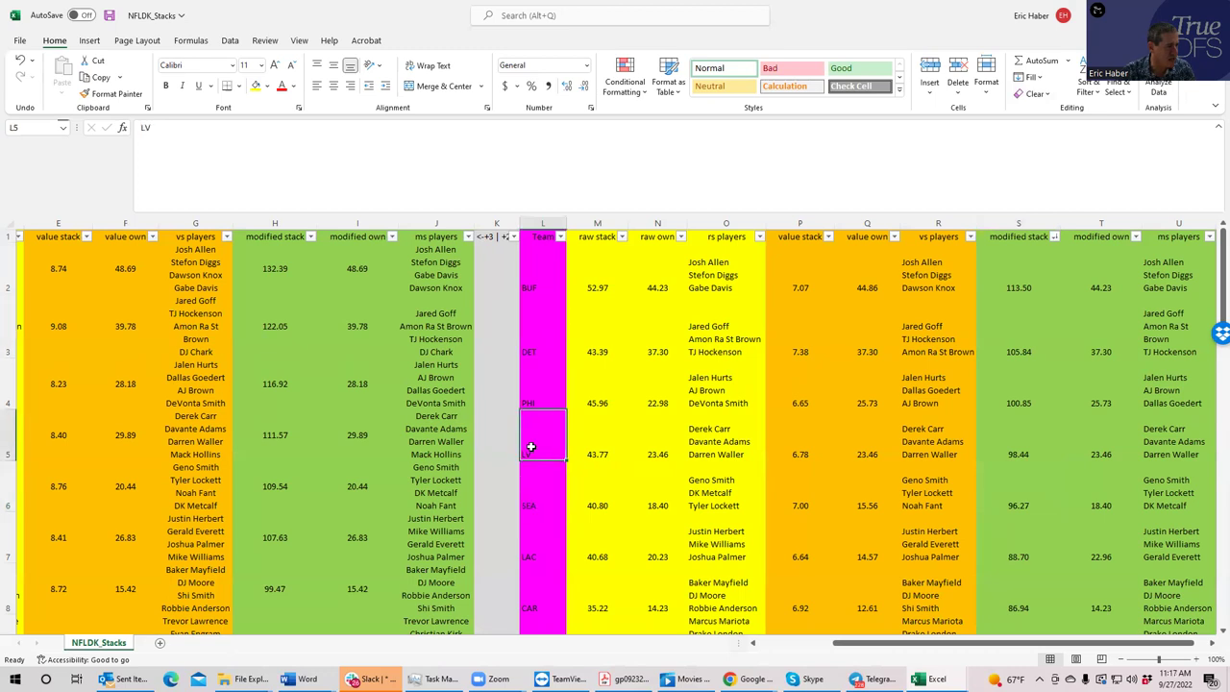
pyautogui.click(713, 444)
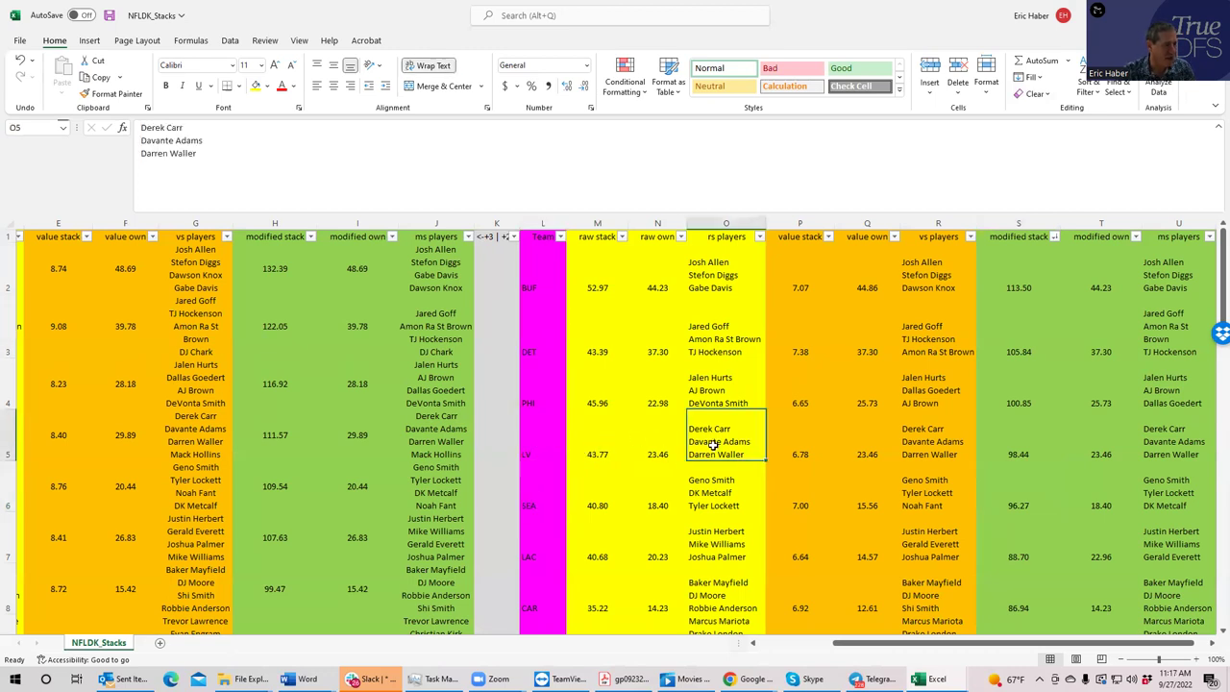